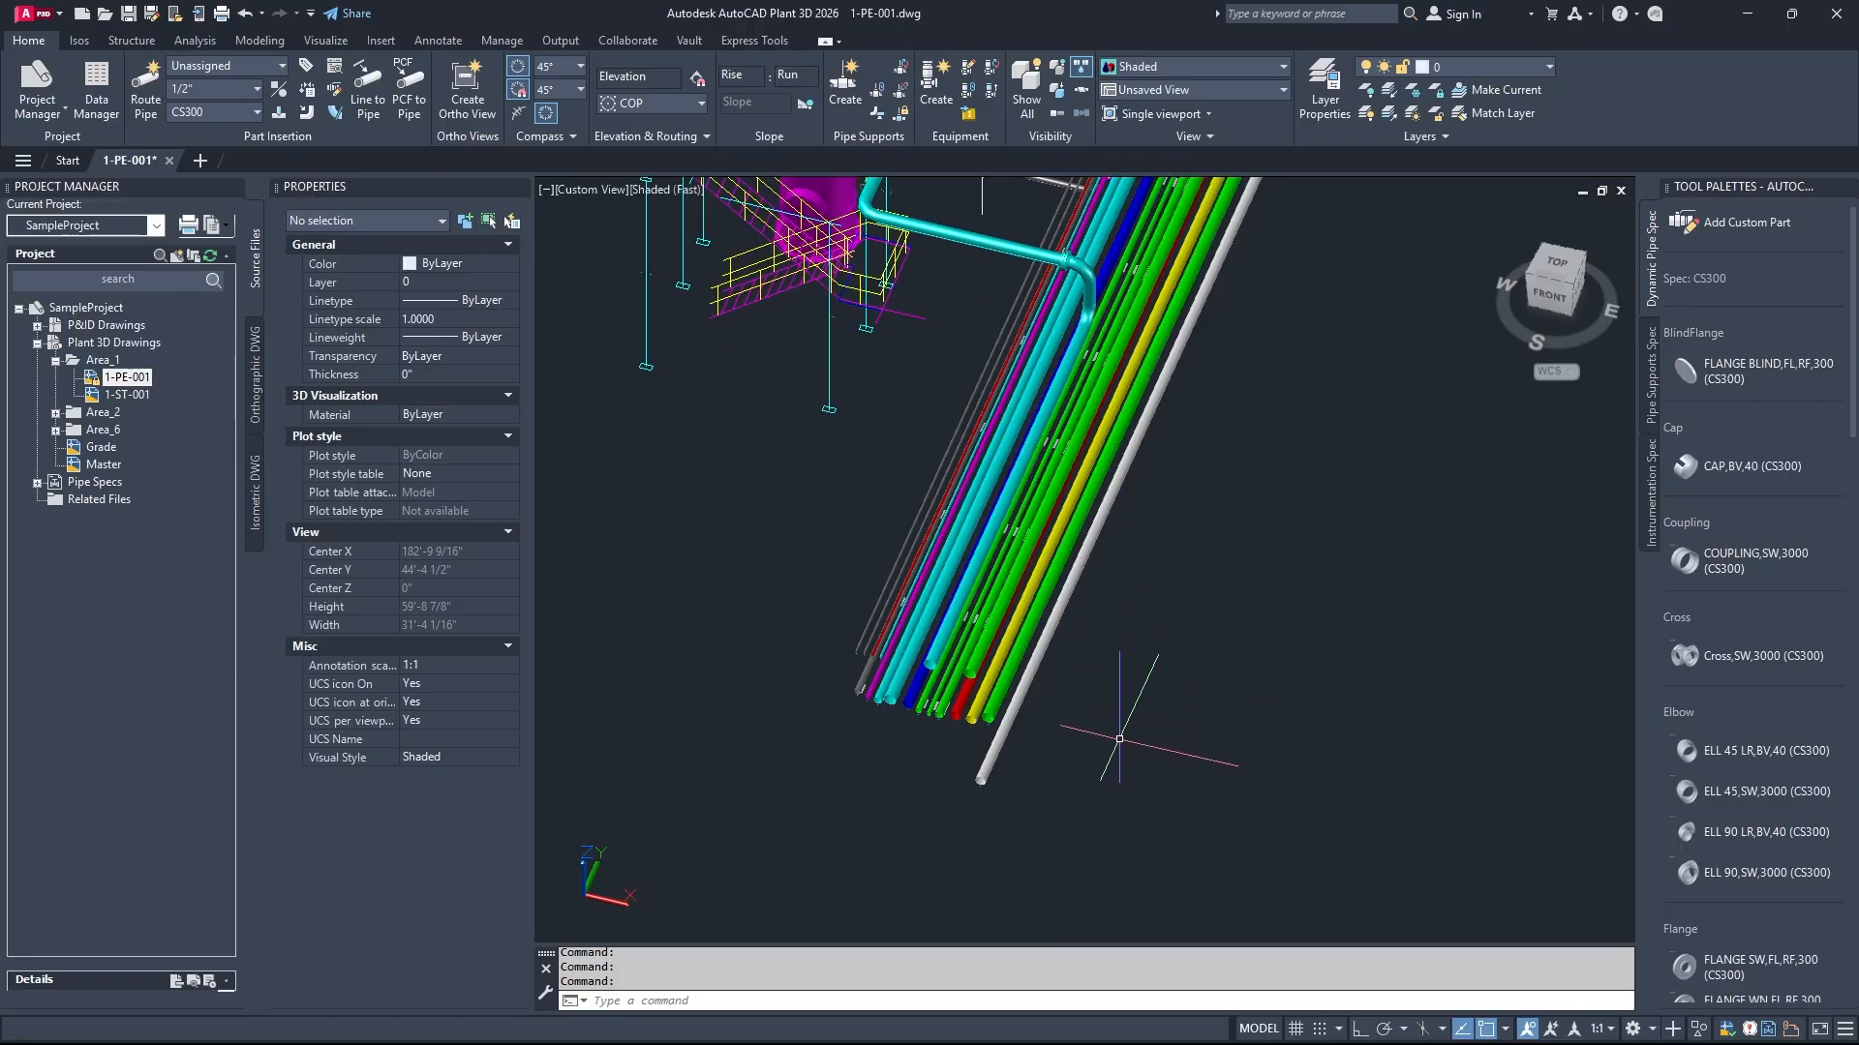
# Step: Select the five rightmost pipes at their near ends and examine the available Status options in their properties
pyautogui.click(514, 50)
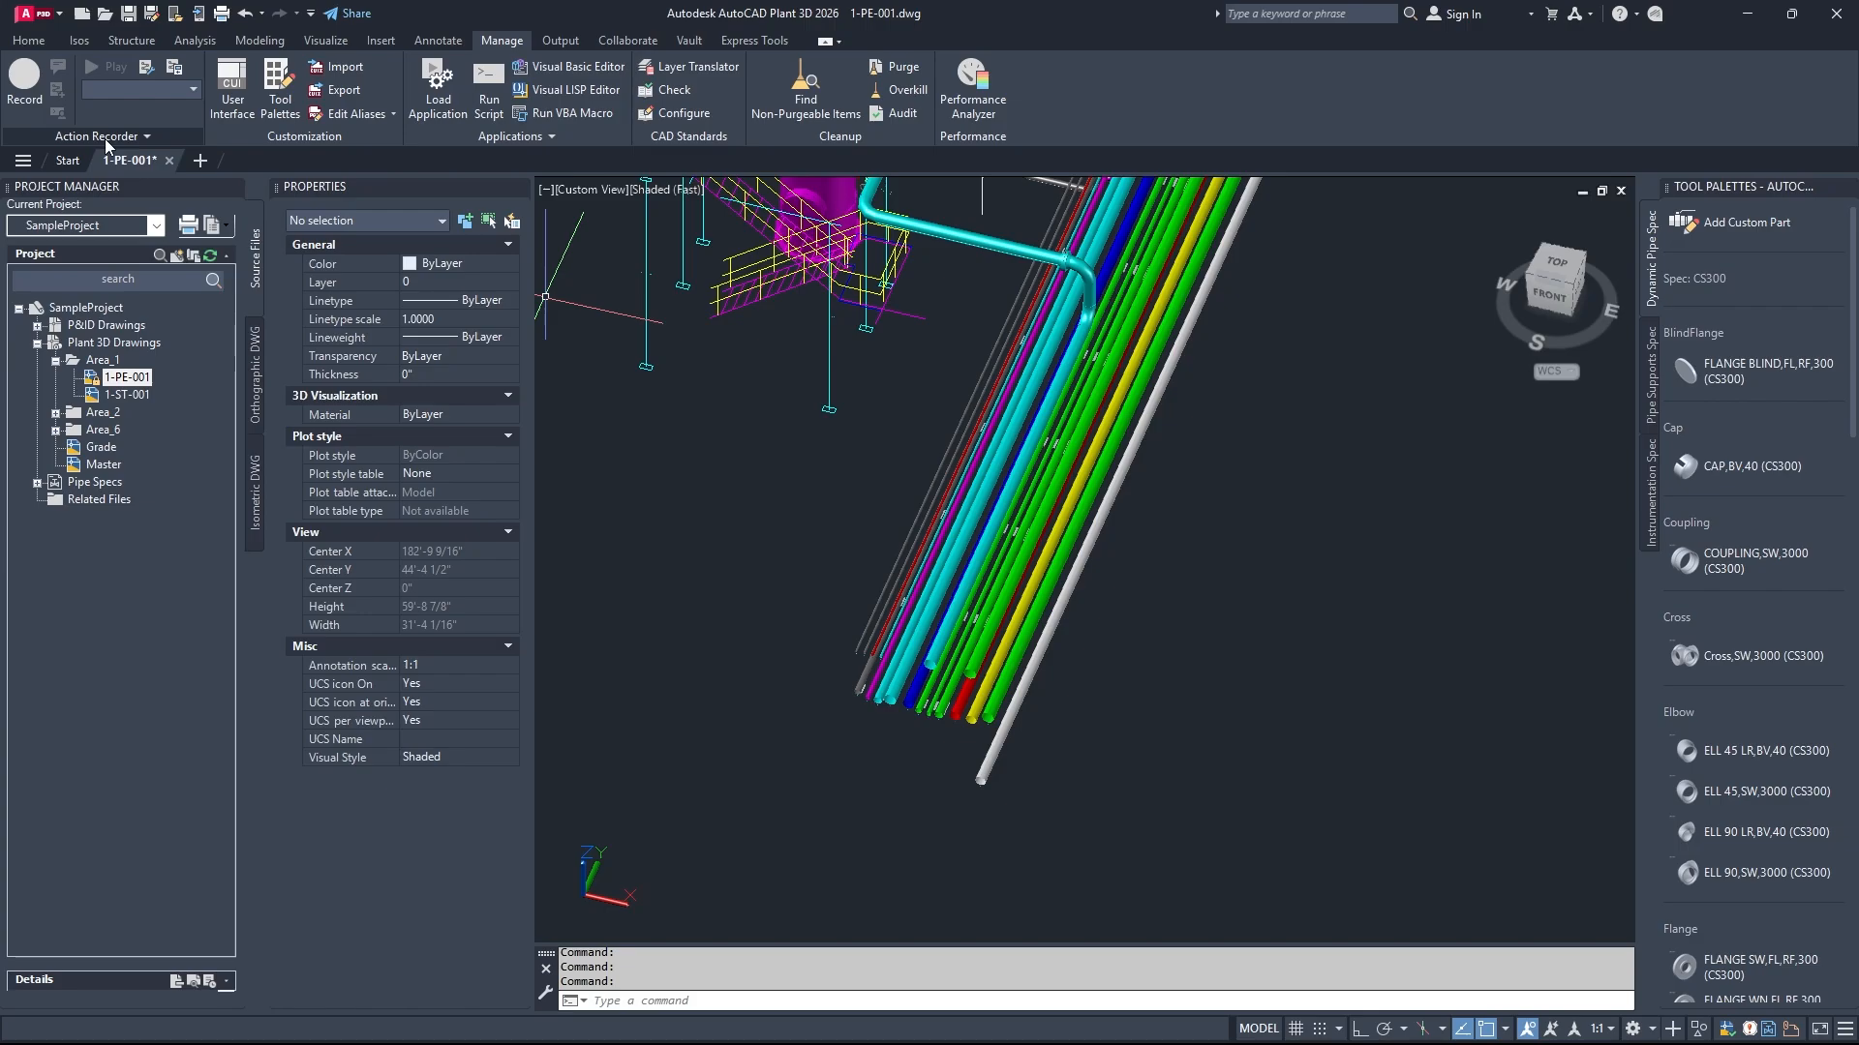
pyautogui.scroll(5, 1039, 671)
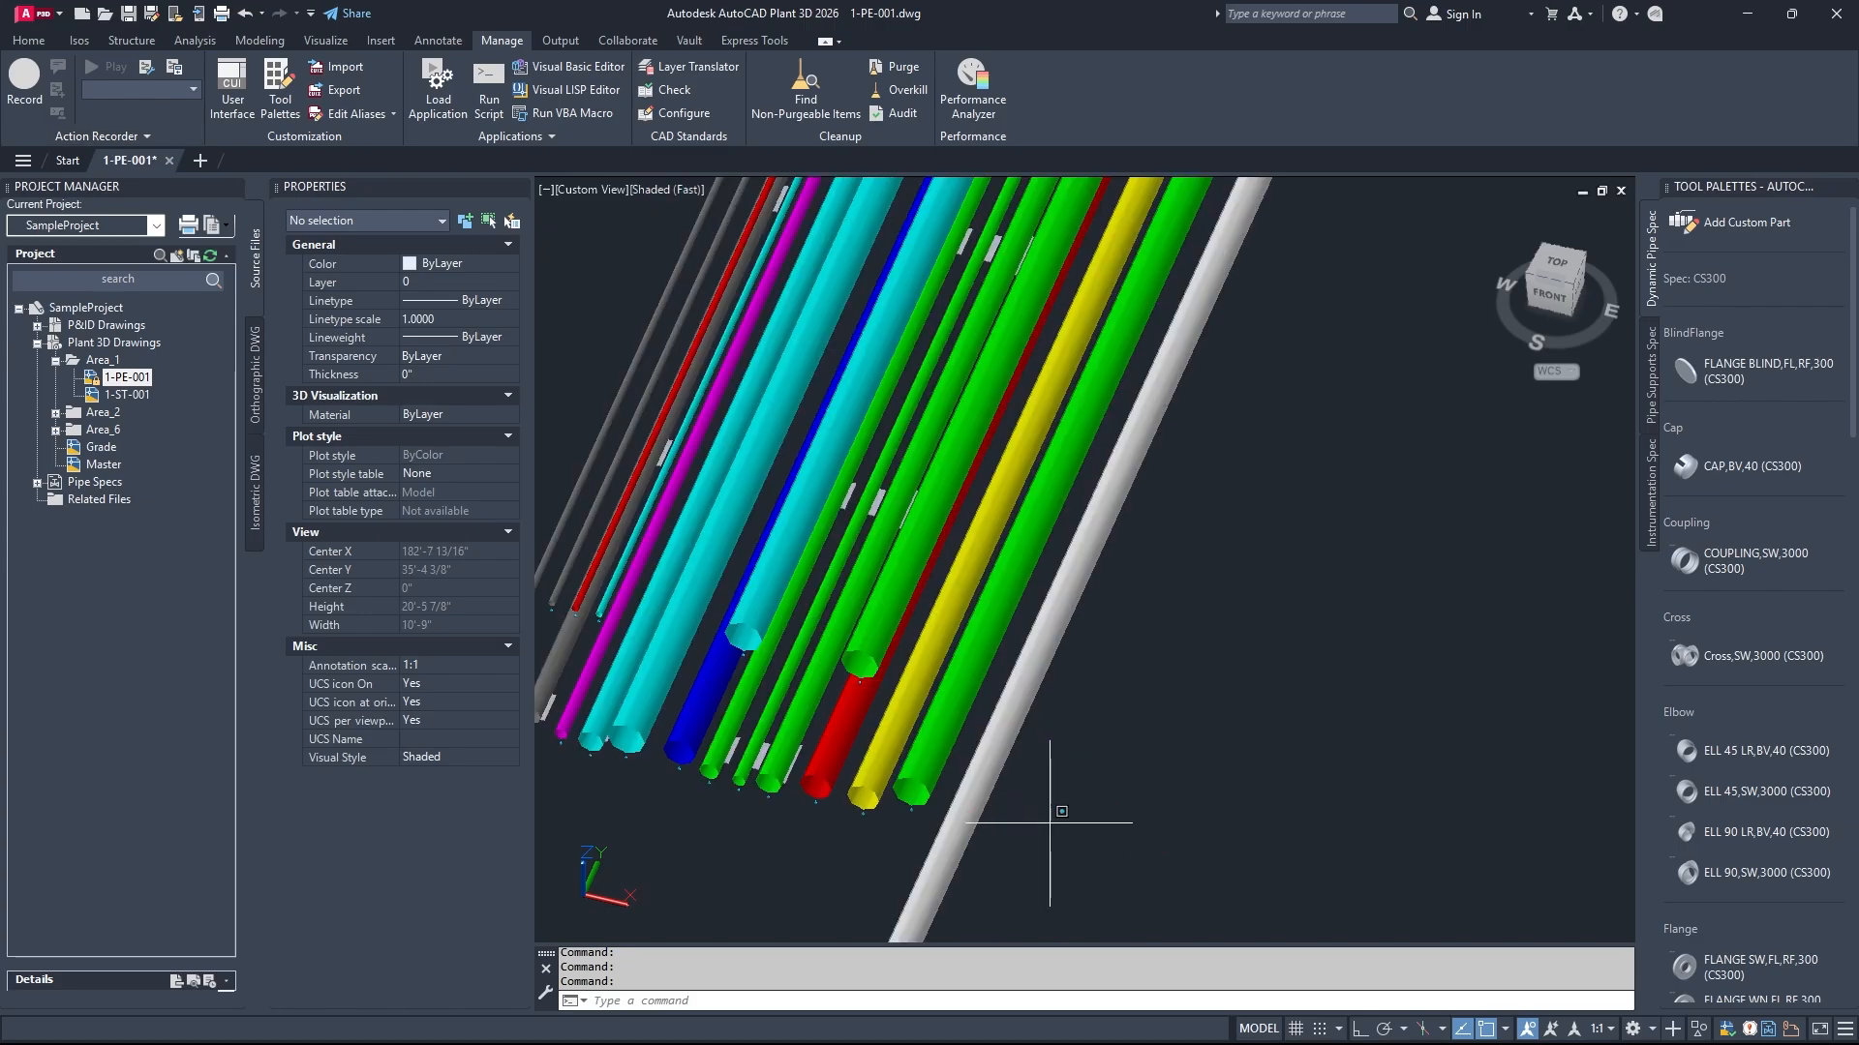
pyautogui.click(1049, 823)
pyautogui.click(868, 651)
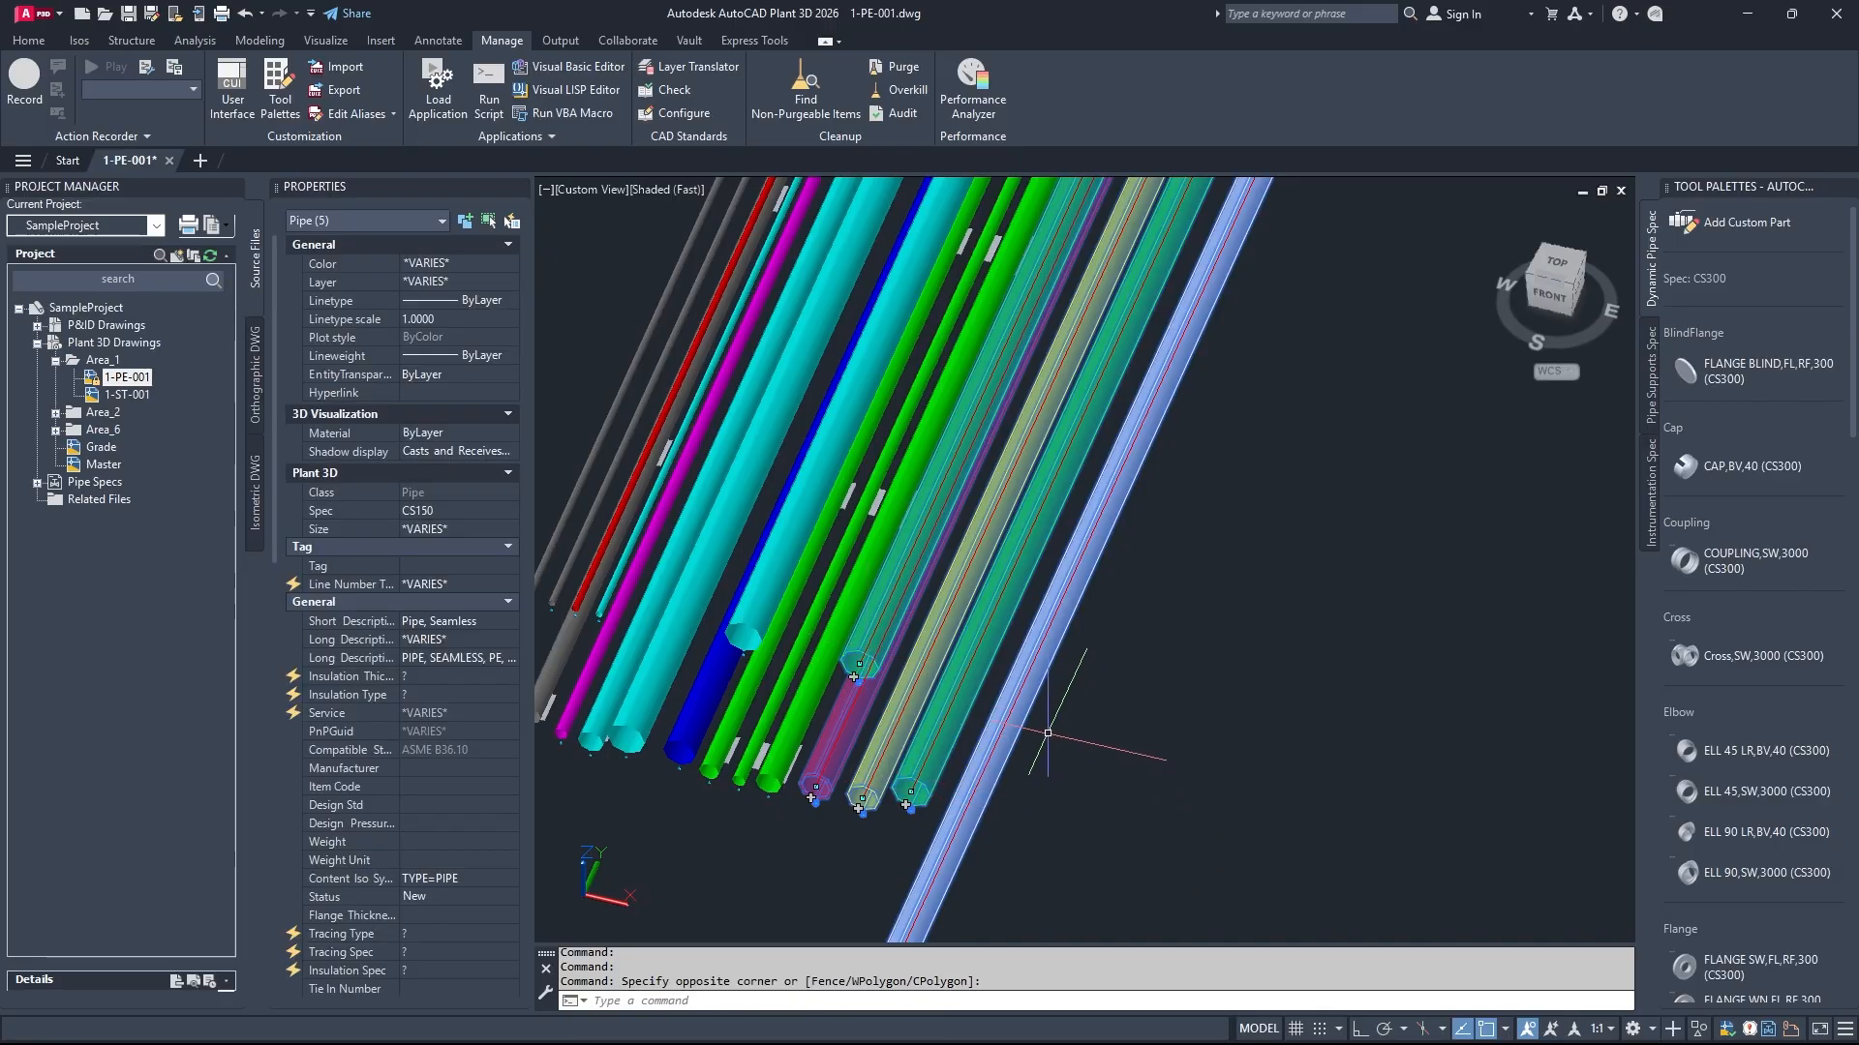
pyautogui.scroll(-2, 468, 741)
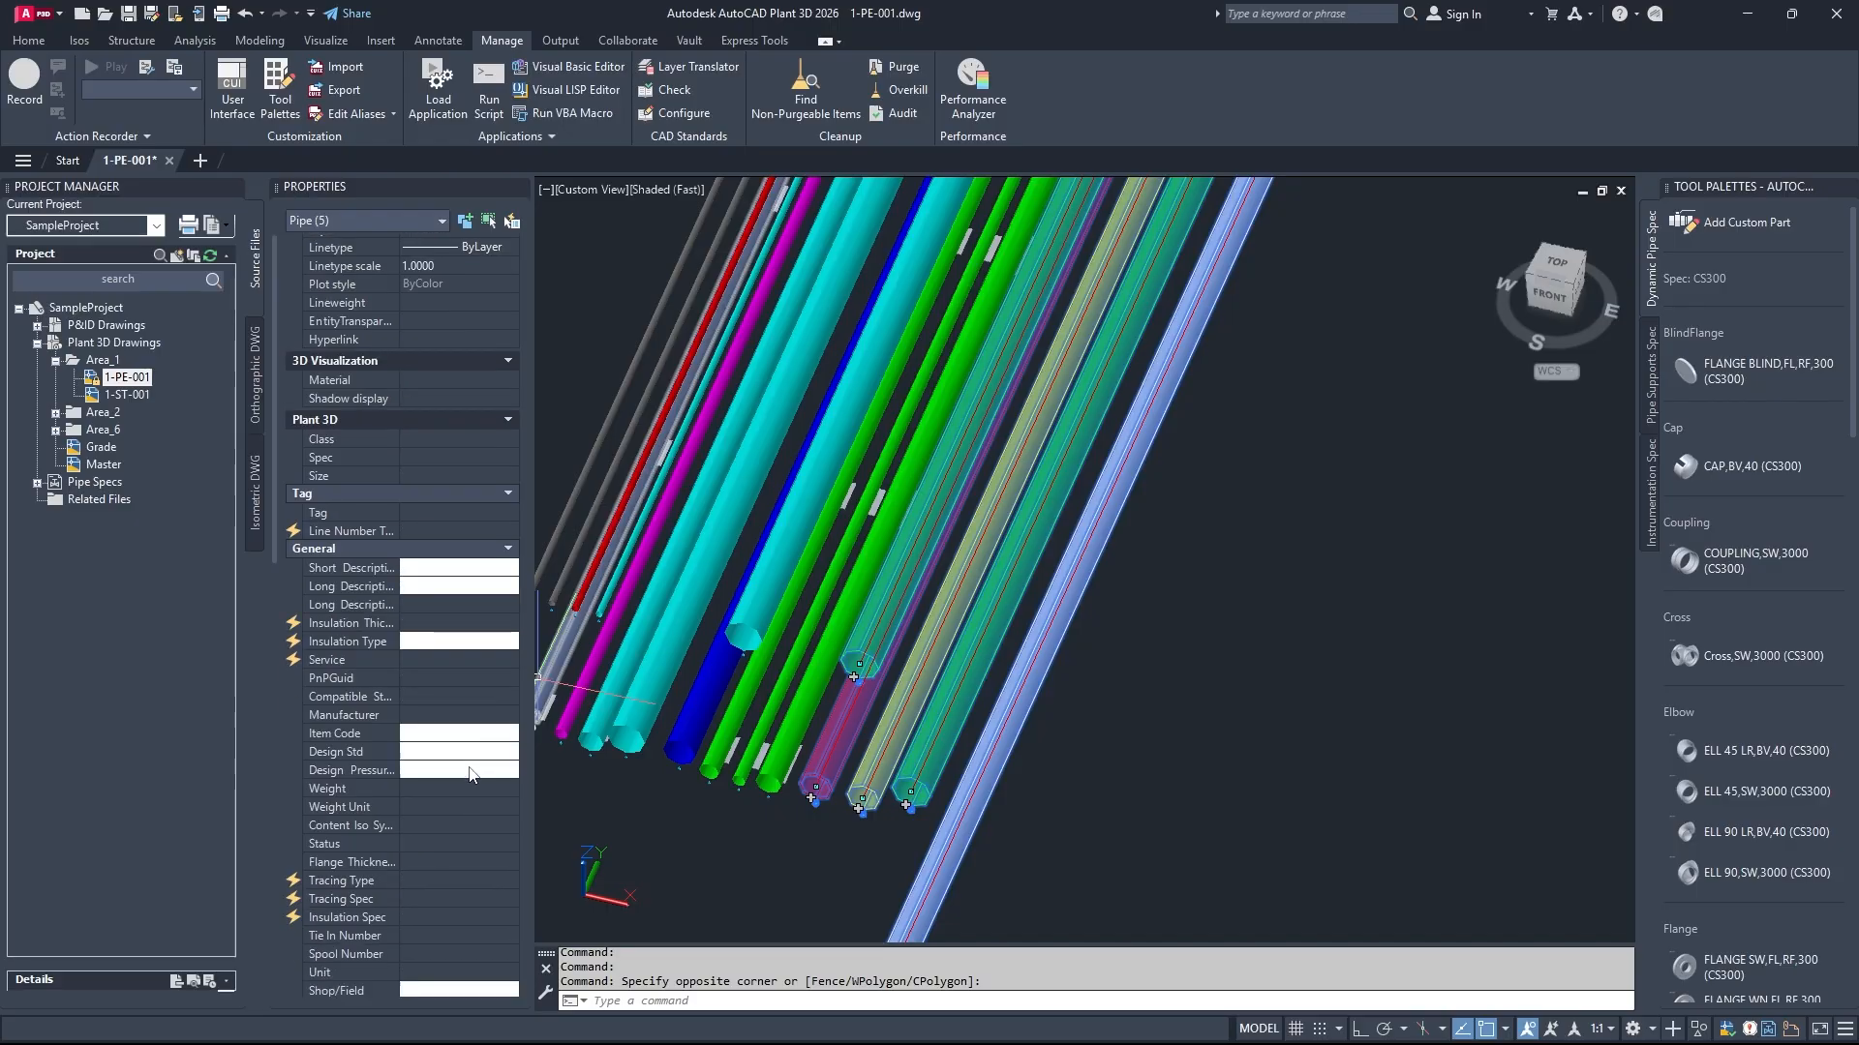
pyautogui.click(455, 786)
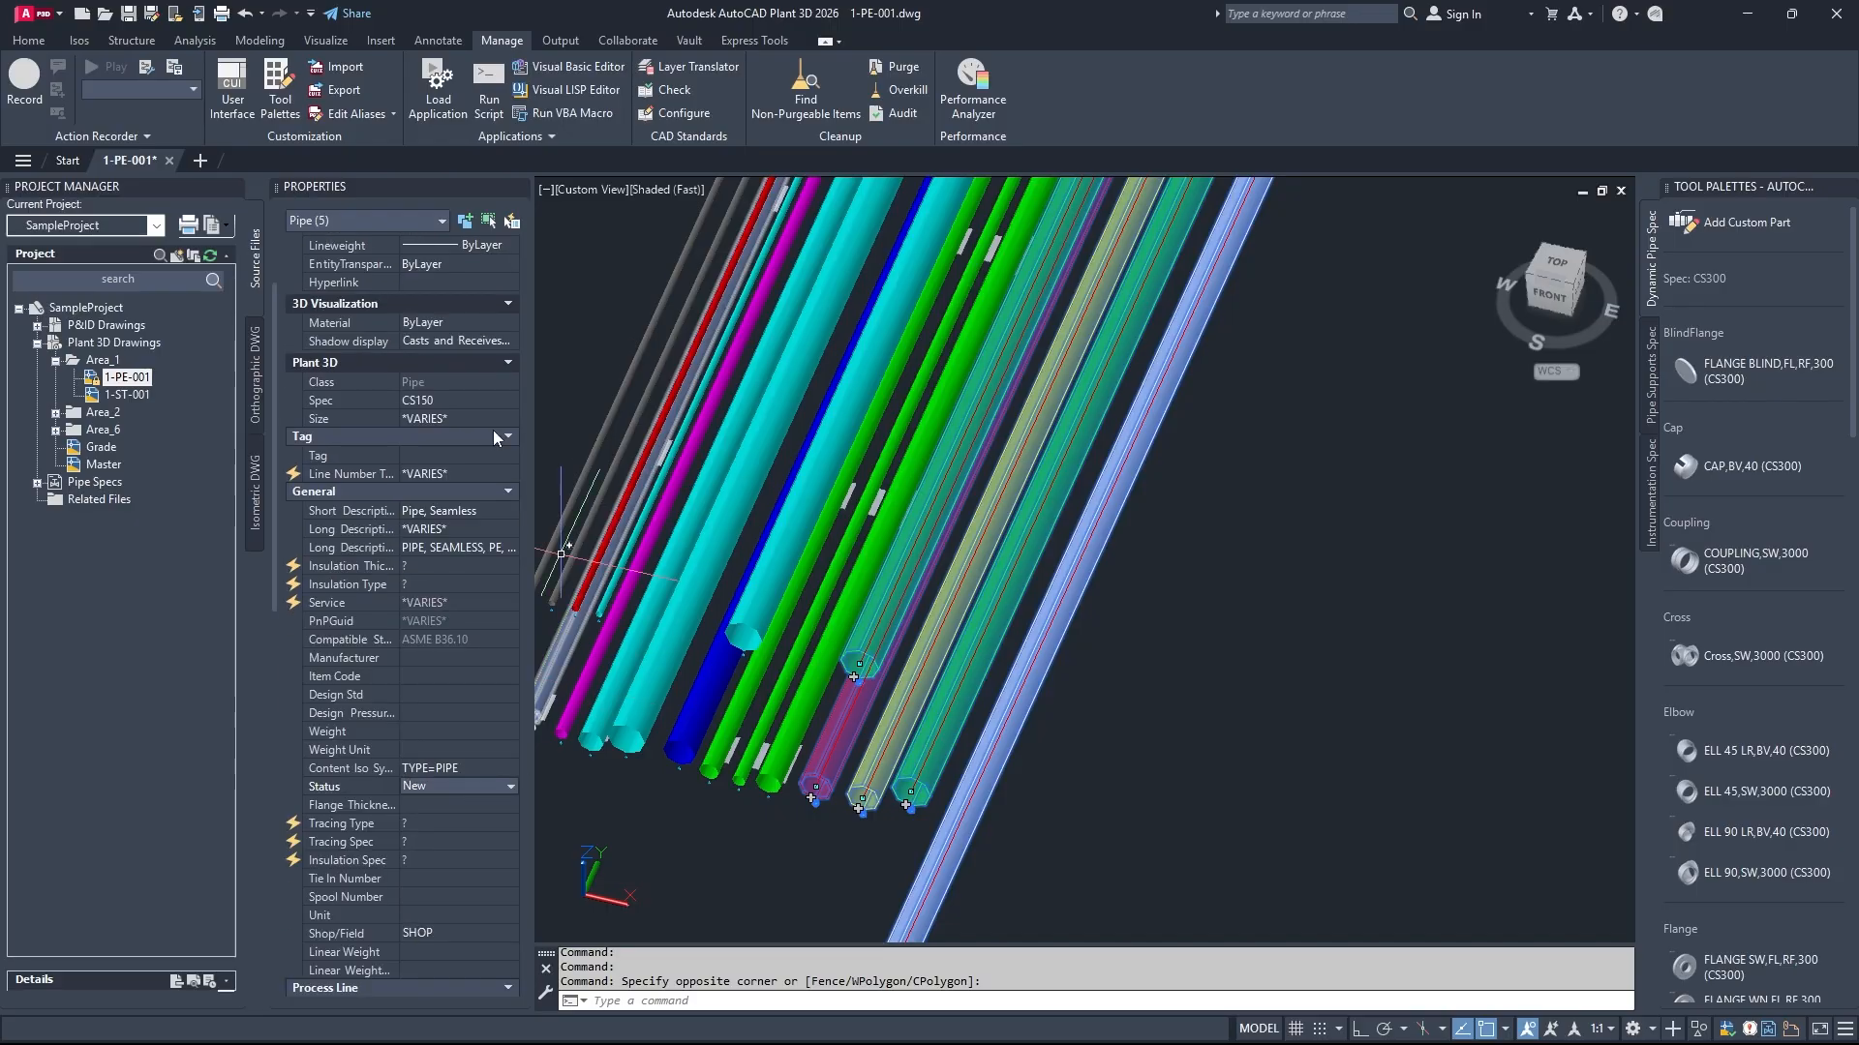
pyautogui.click(445, 788)
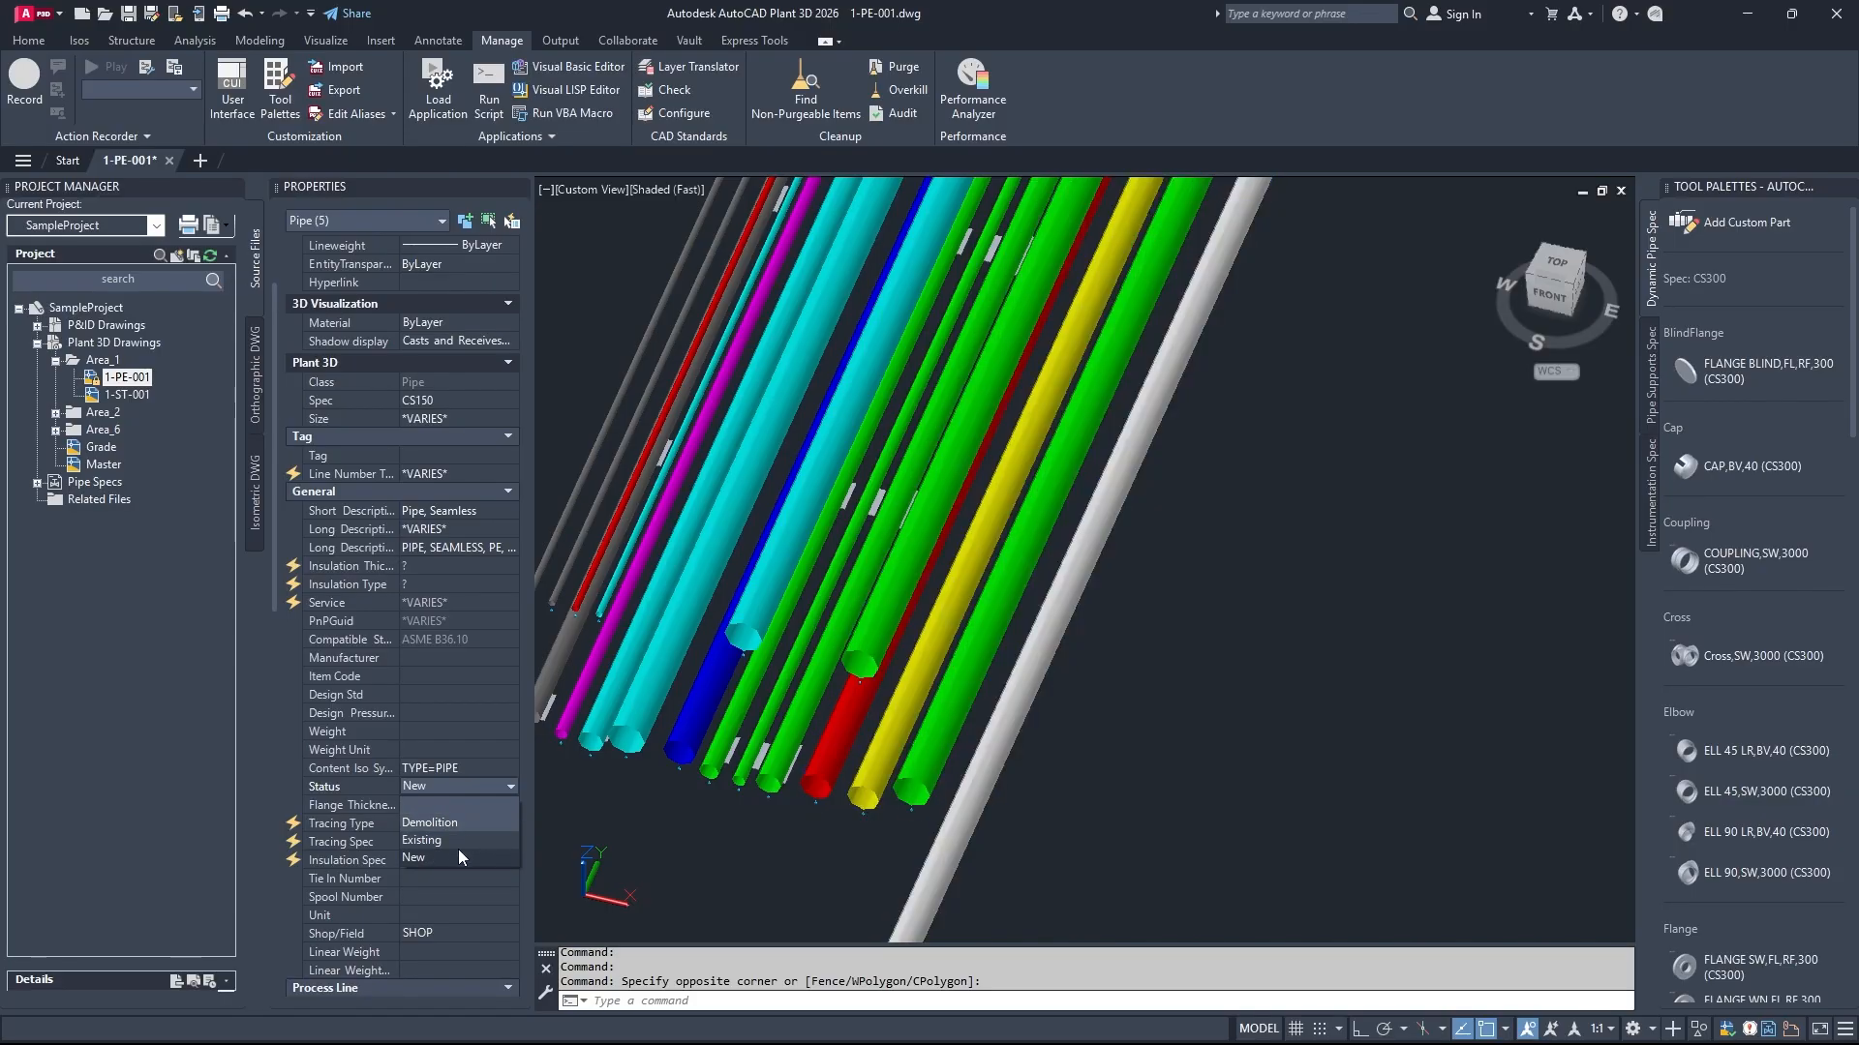
pyautogui.click(723, 858)
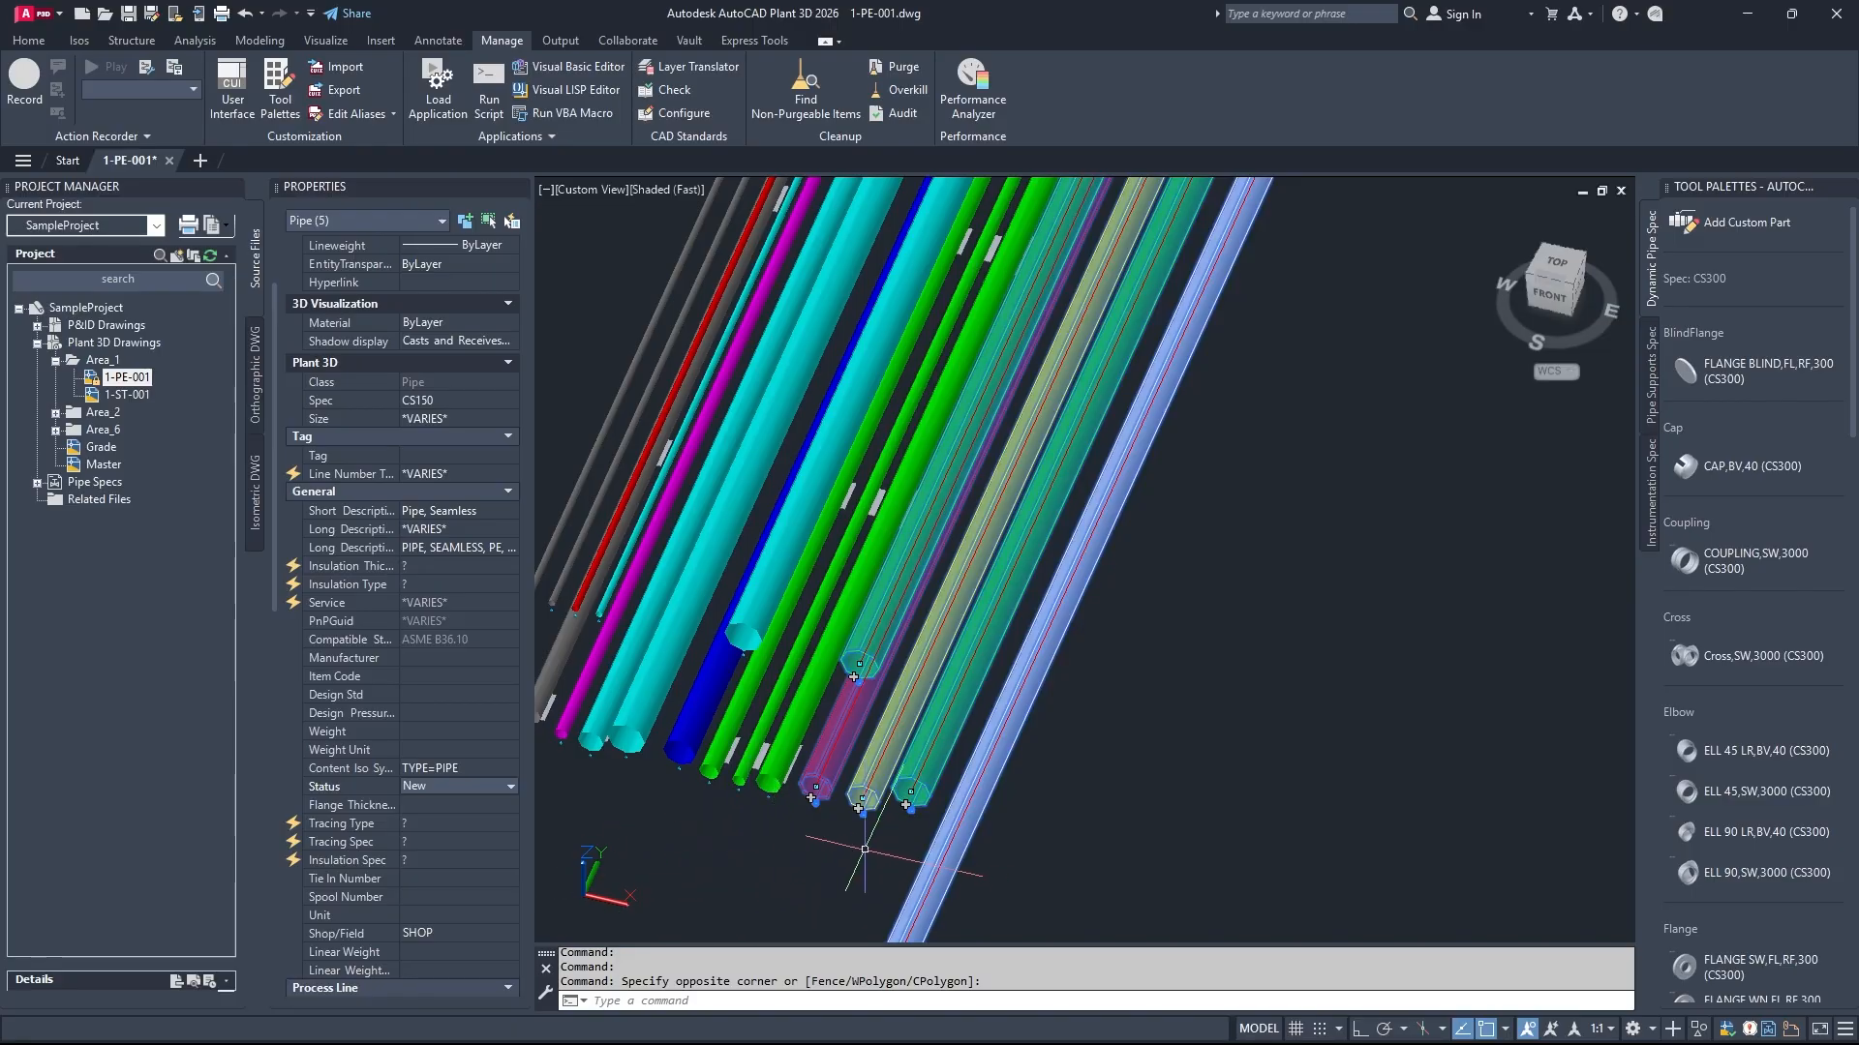
pyautogui.press('Escape')
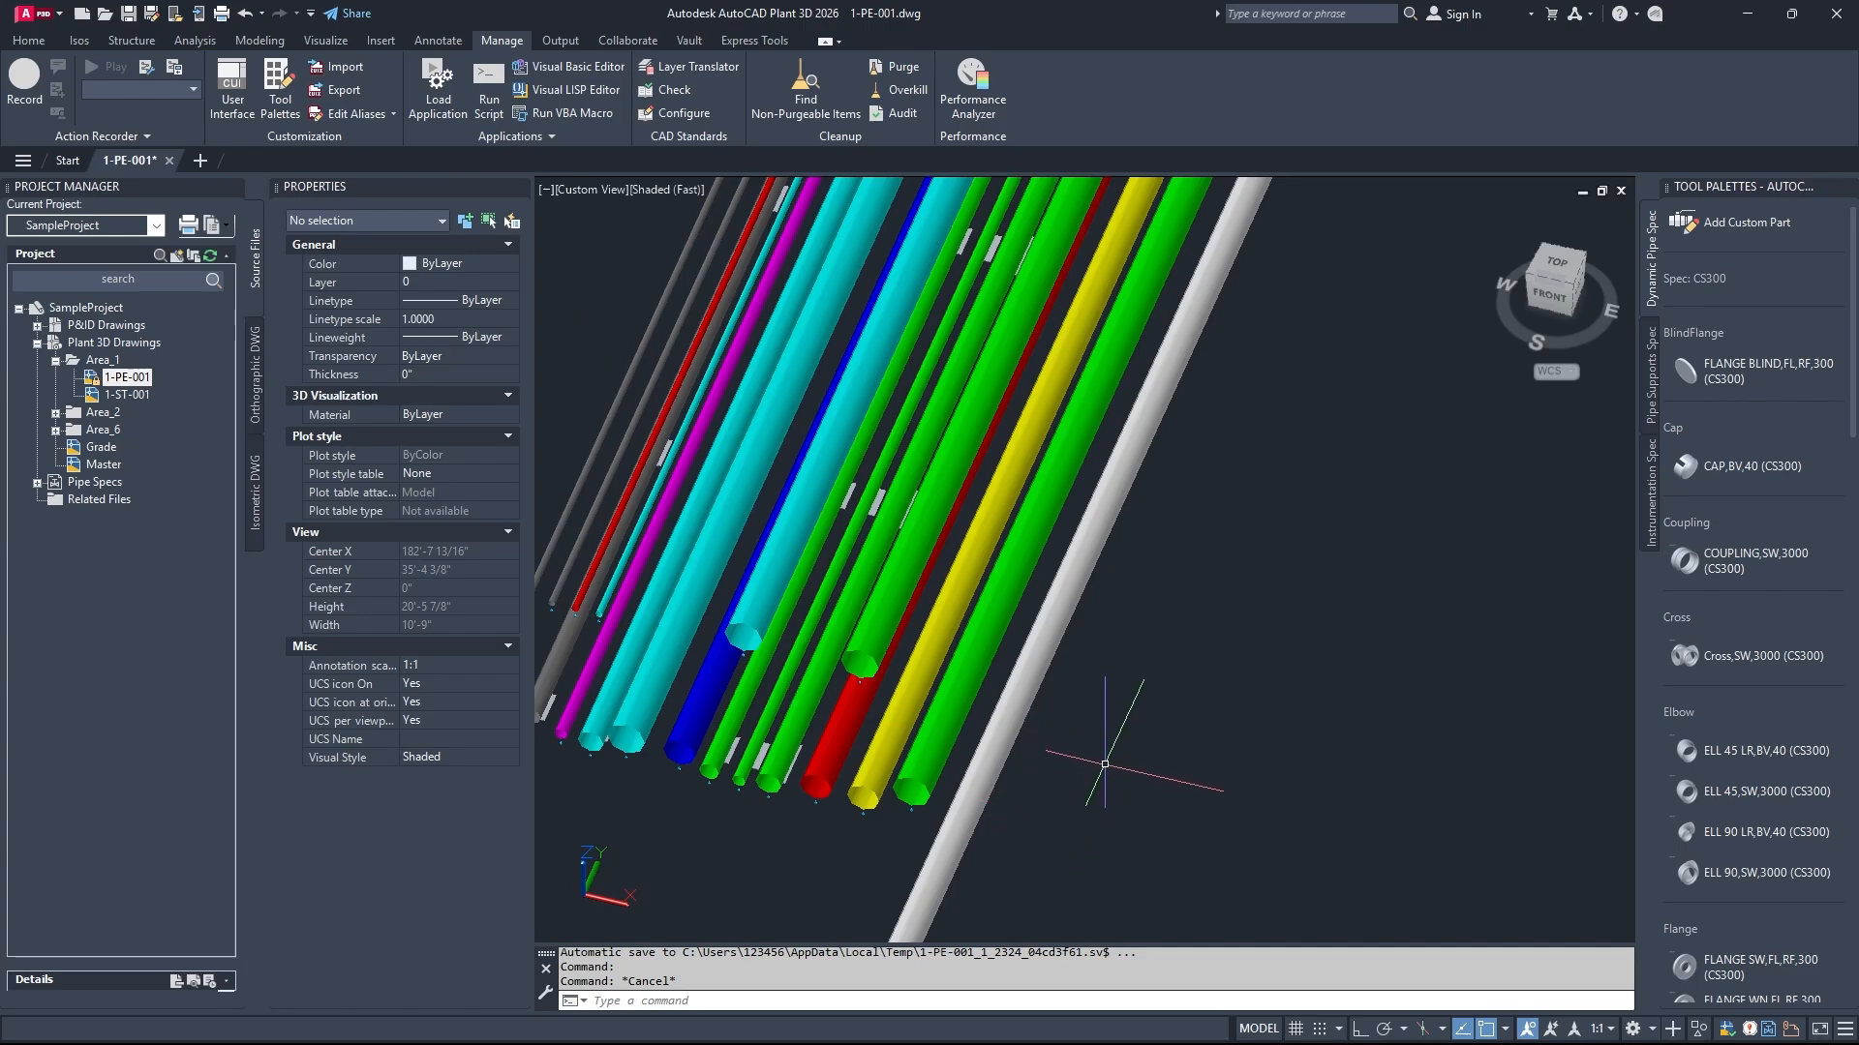
# Step: Start recording an action macro, select the same five pipes and set their Status to Existing
pyautogui.click(24, 83)
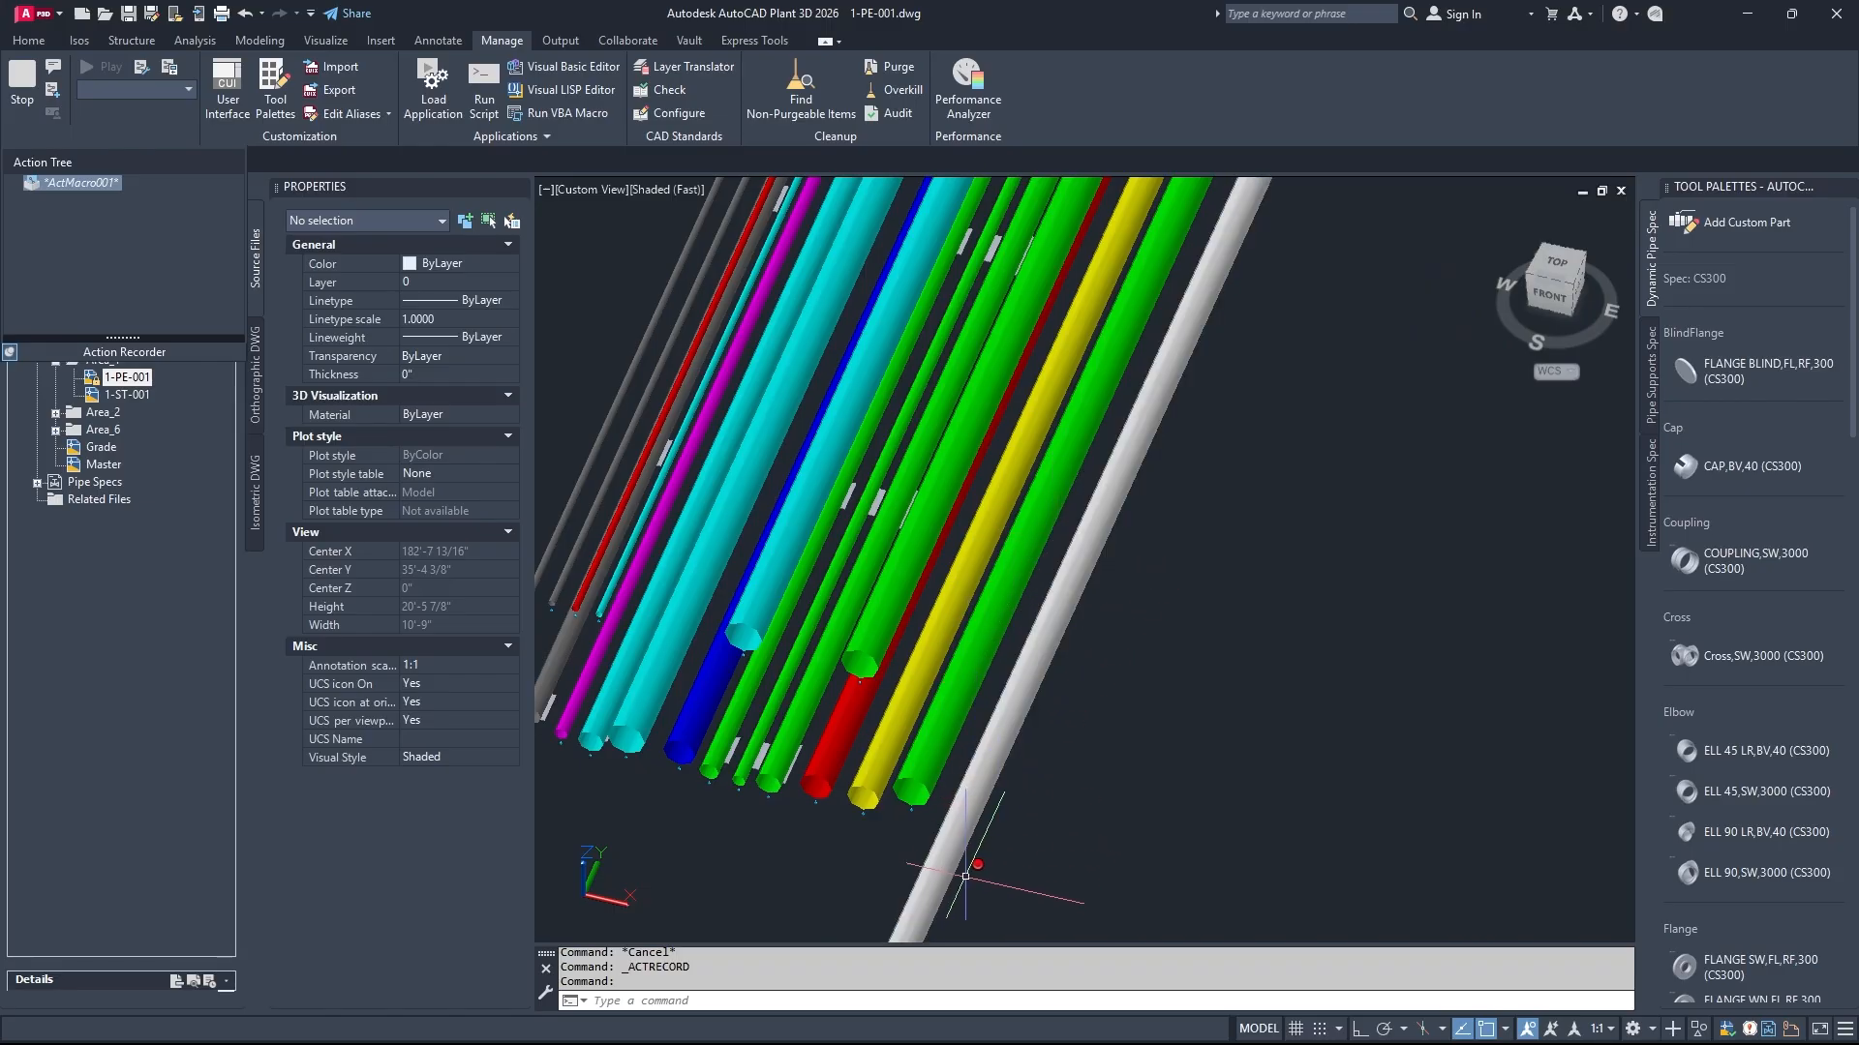
pyautogui.moveTo(965, 876); pyautogui.dragTo(868, 658)
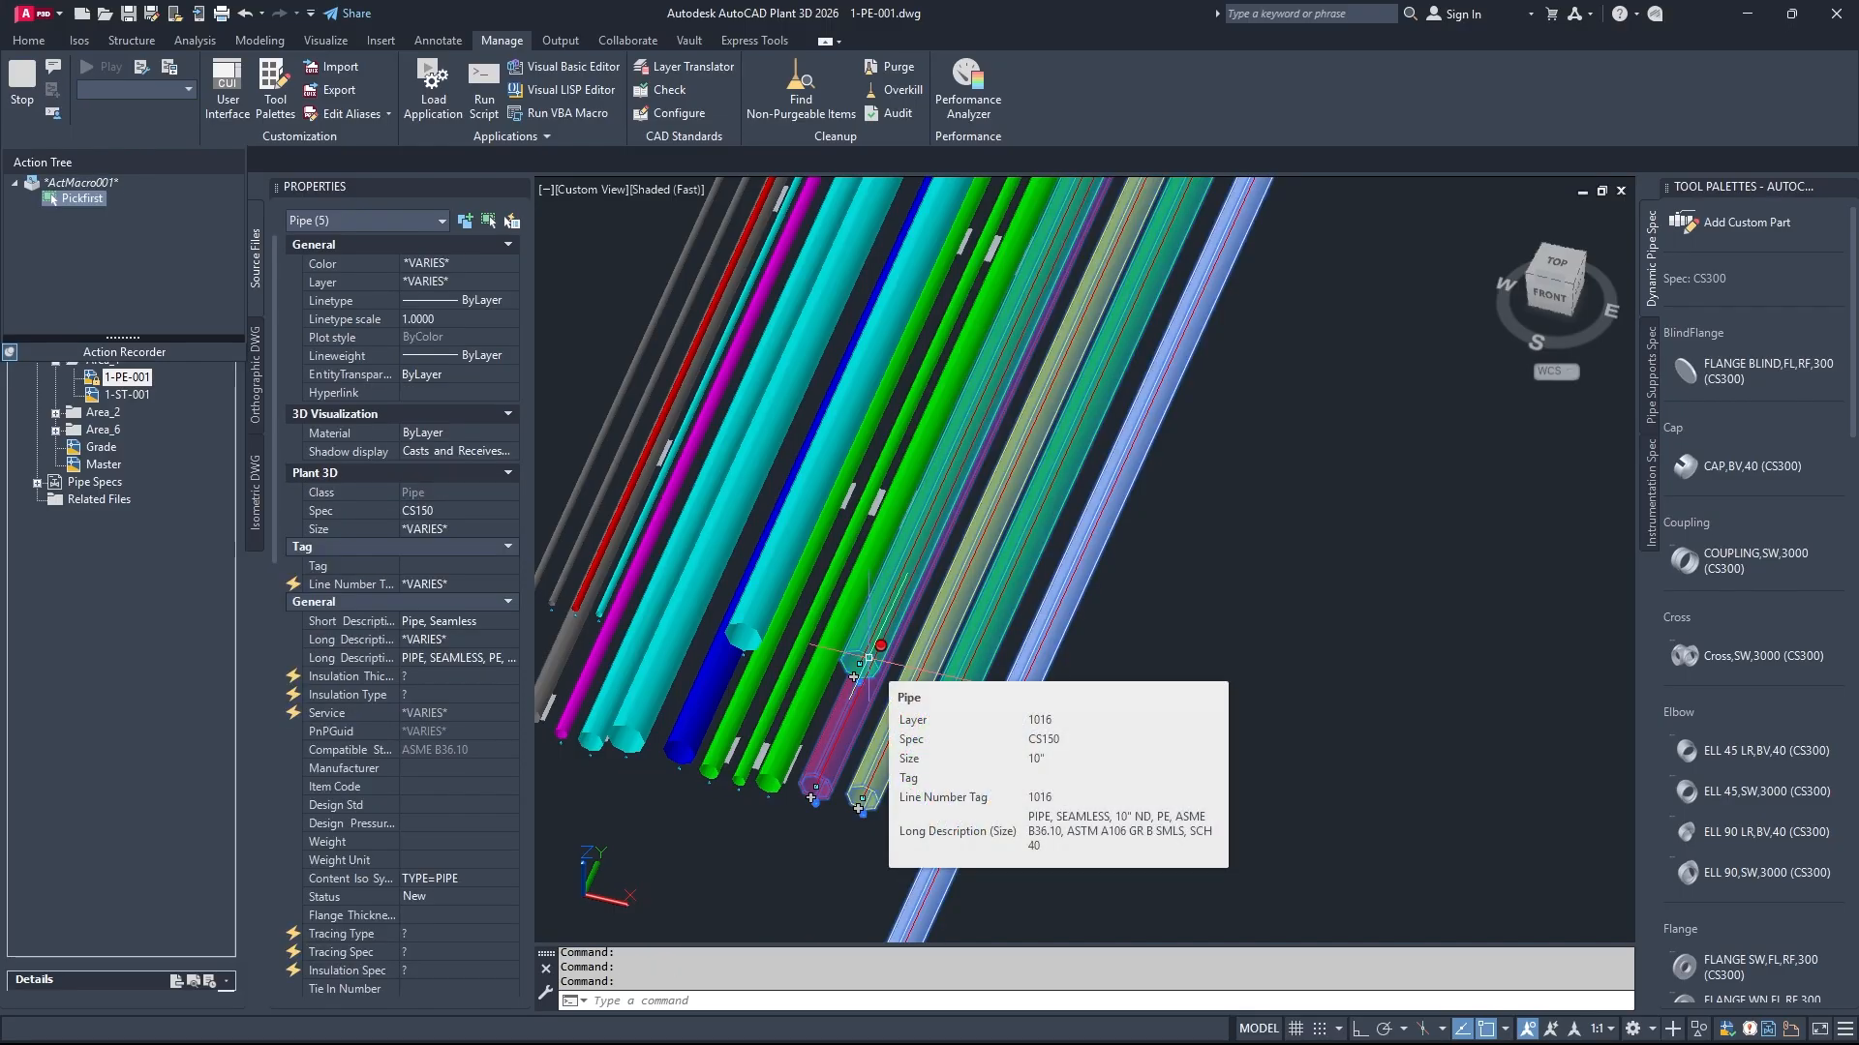
pyautogui.click(467, 897)
pyautogui.click(437, 949)
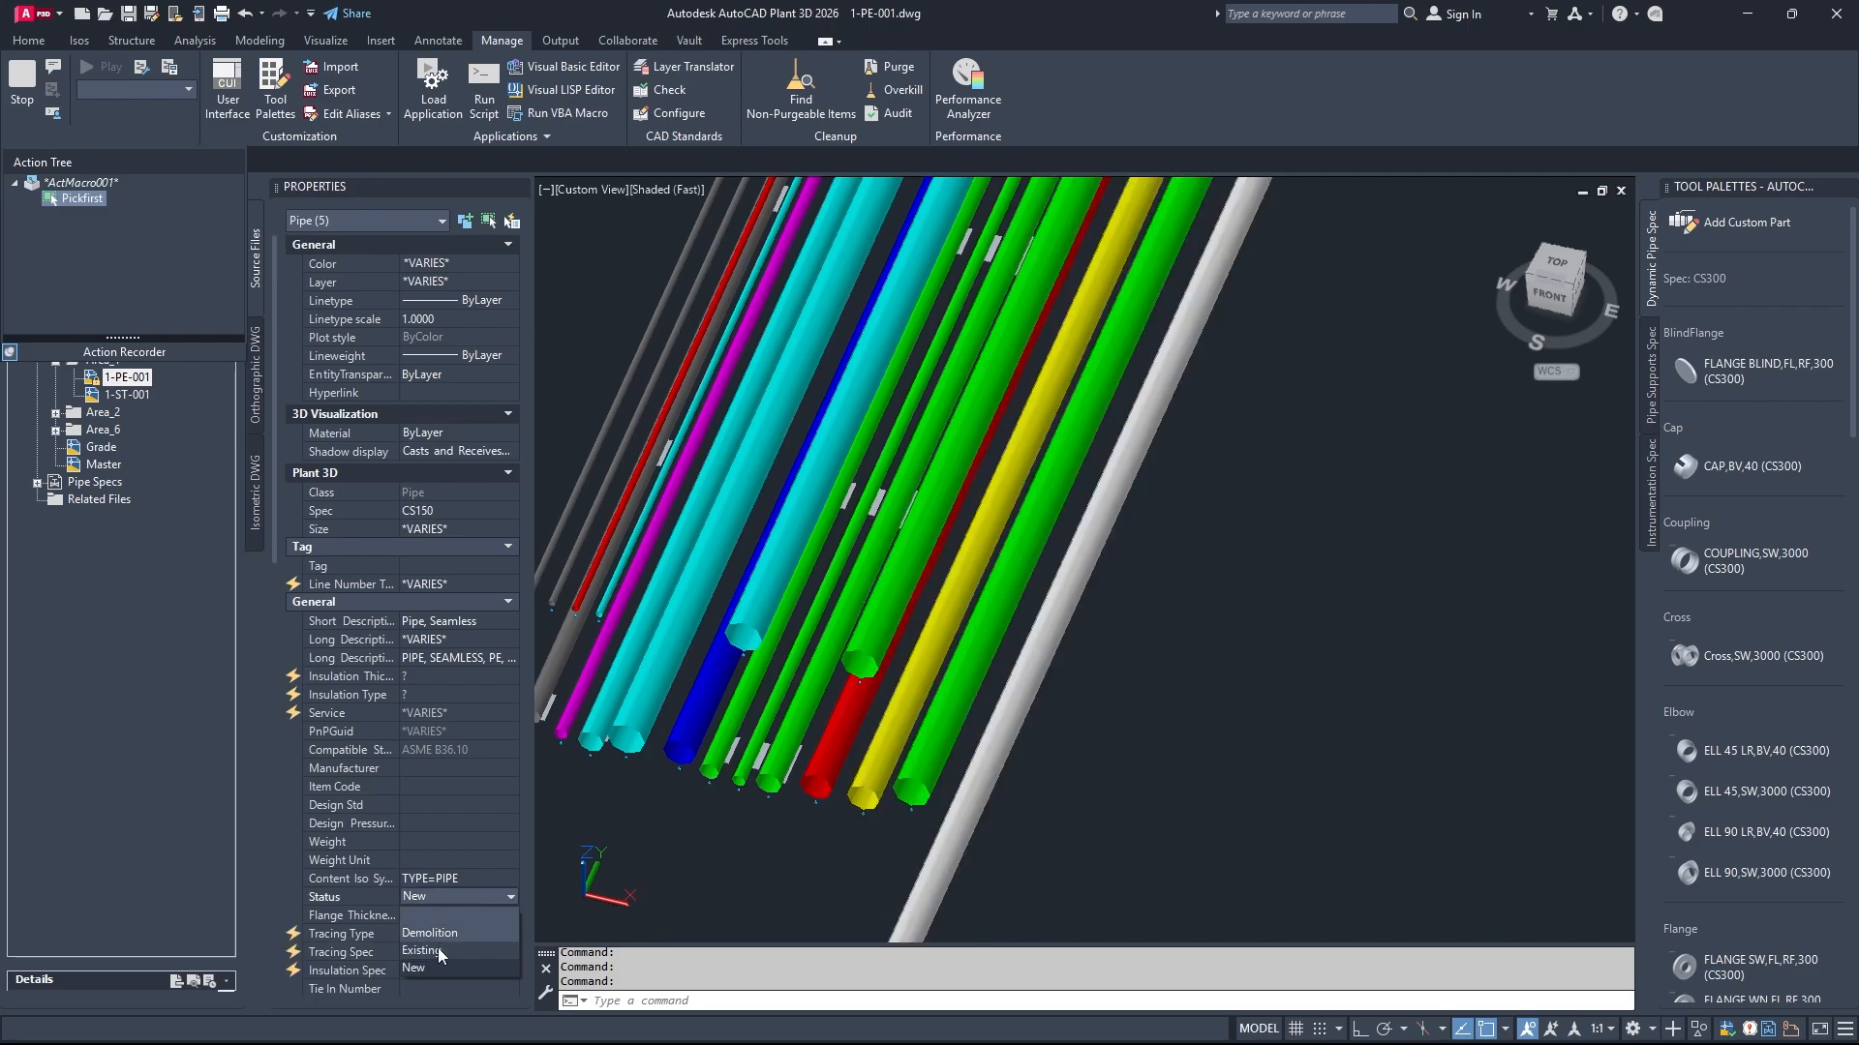
# Step: Stop recording and save the action macro with the command name SS_Existing
pyautogui.click(20, 101)
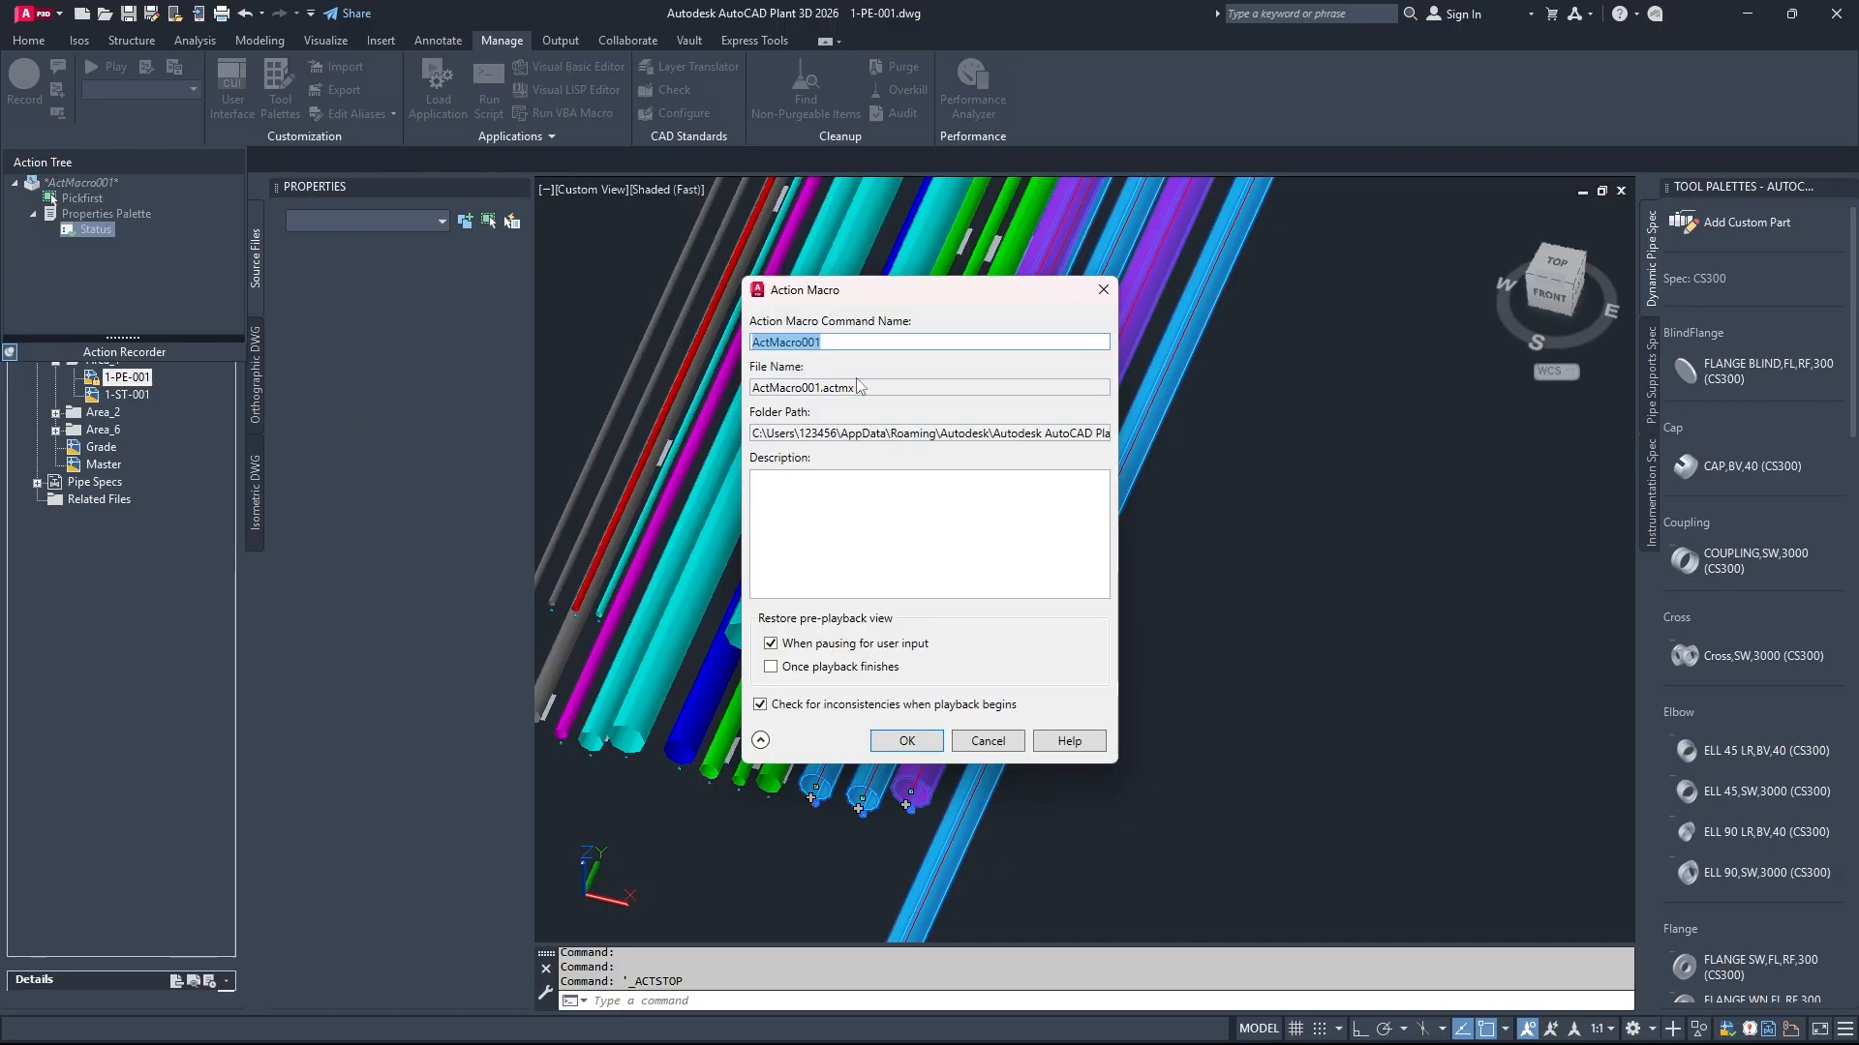
pyautogui.write('St')
pyautogui.press('BackSpace')
pyautogui.write('S_E')
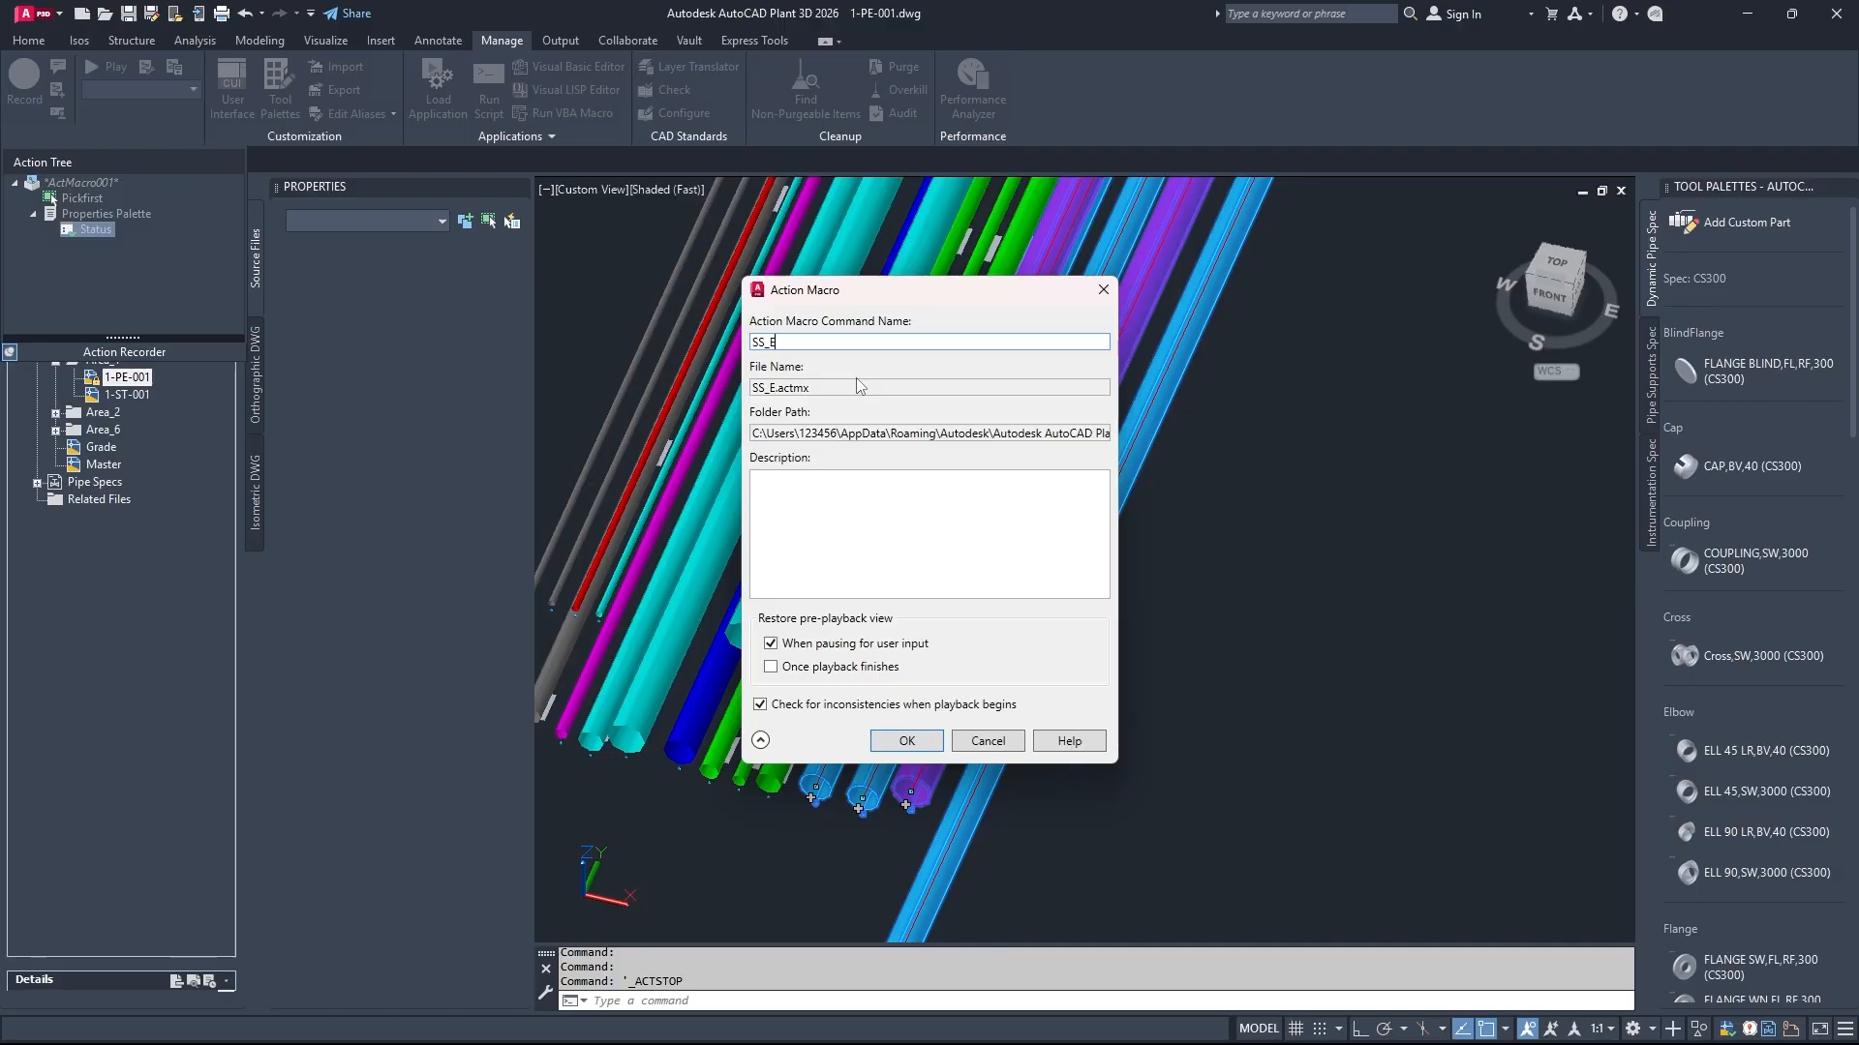
pyautogui.write('xisting')
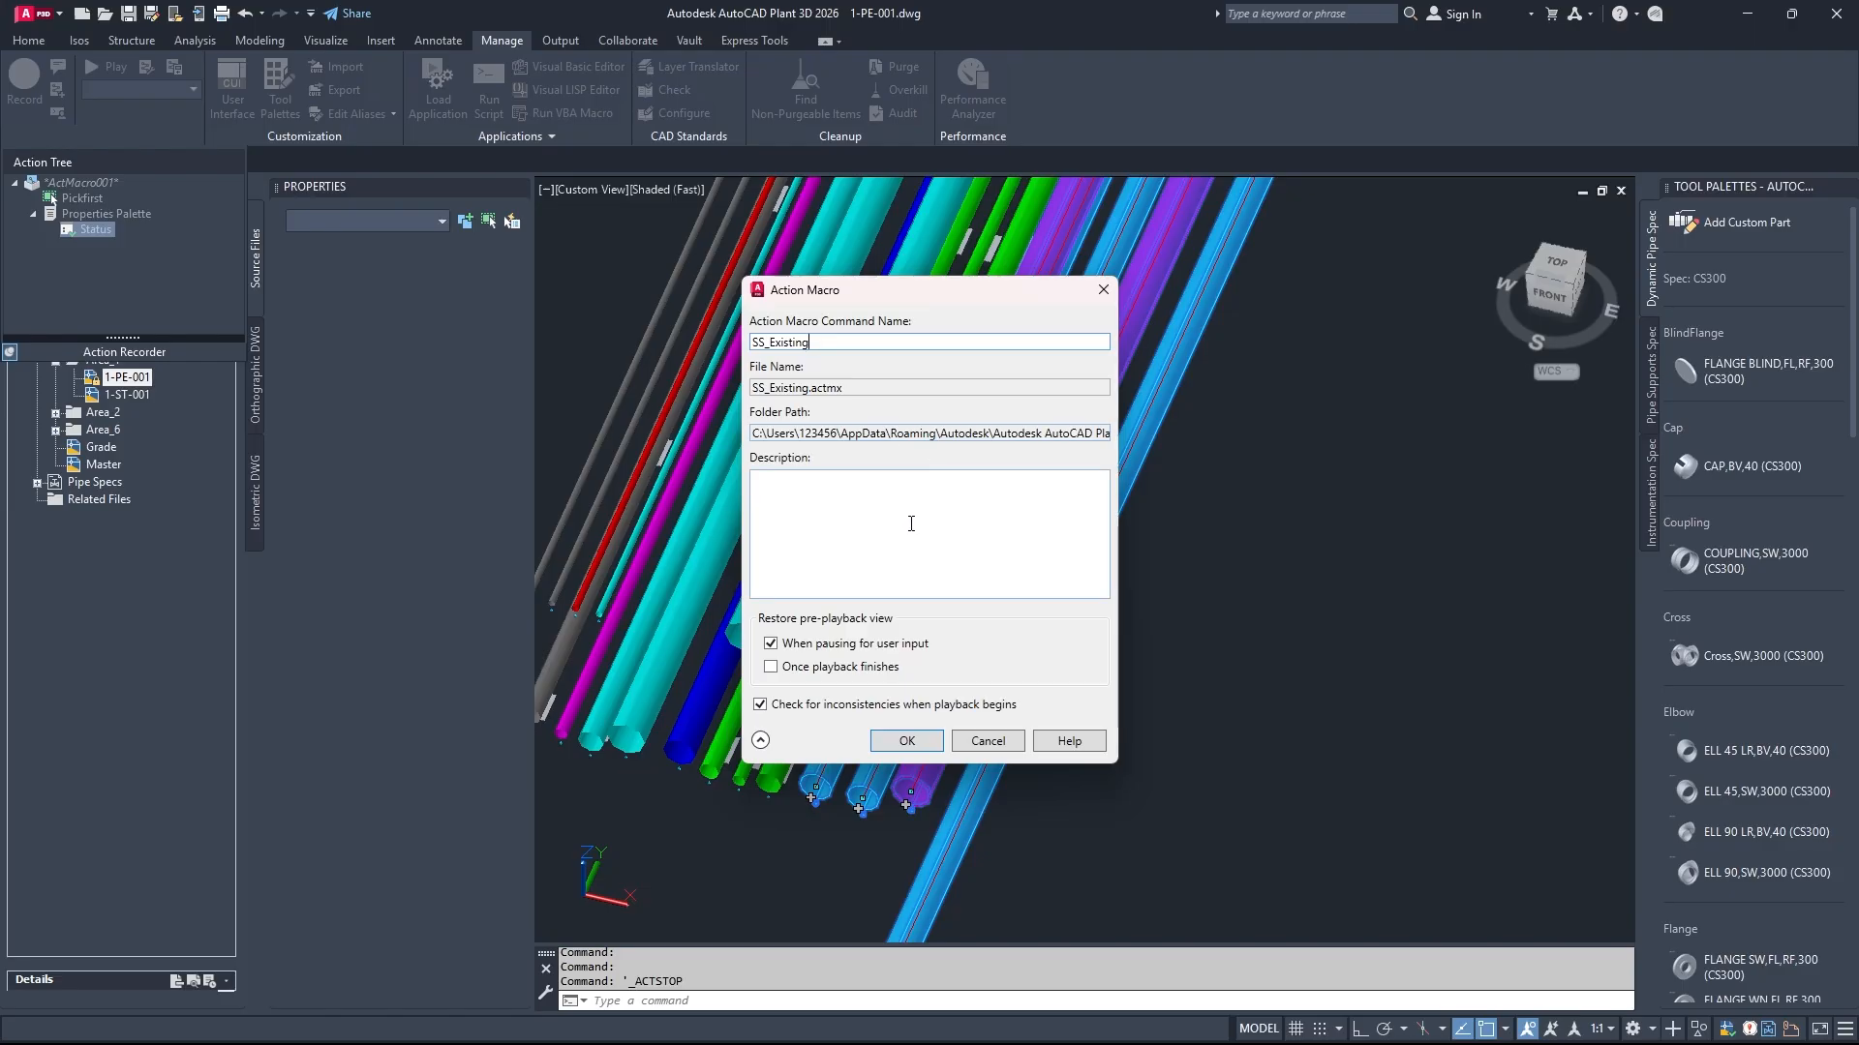
pyautogui.click(905, 743)
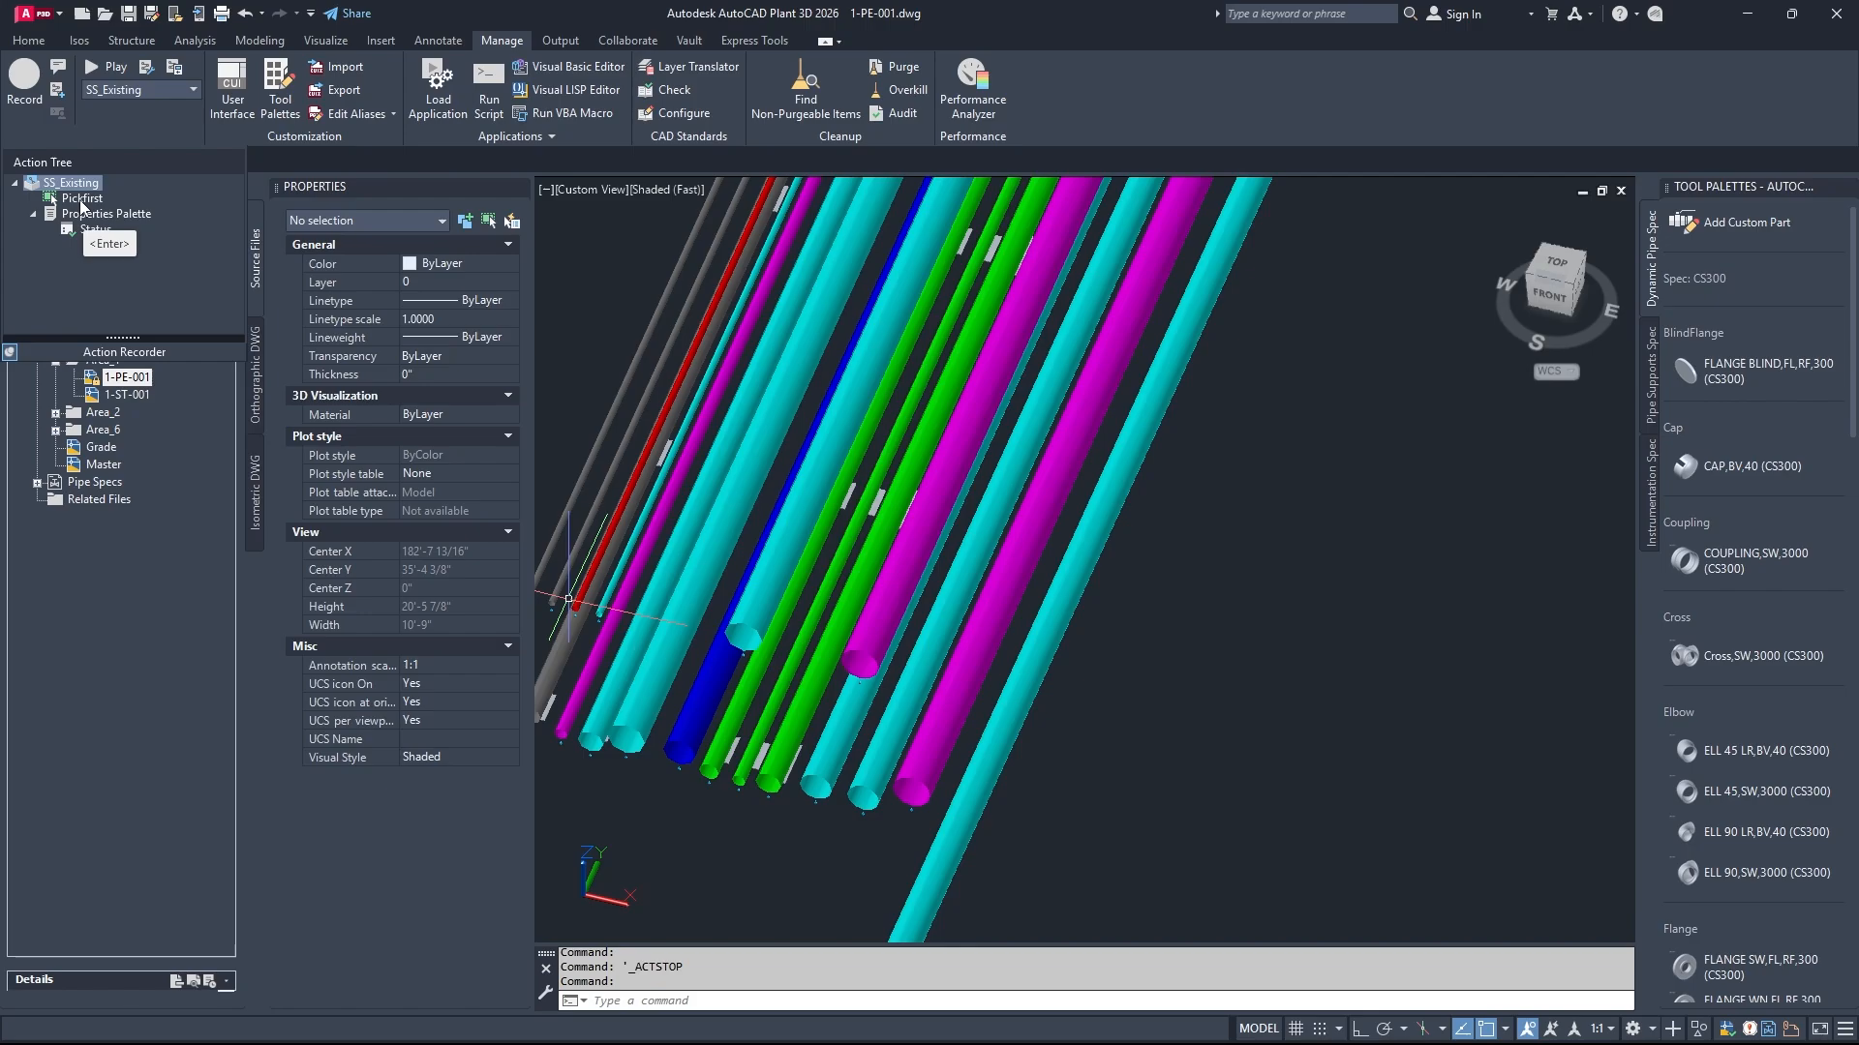
# Step: Set the Pickfirst action of the SS_Existing macro to use the pick first set
pyautogui.rightClick(82, 200)
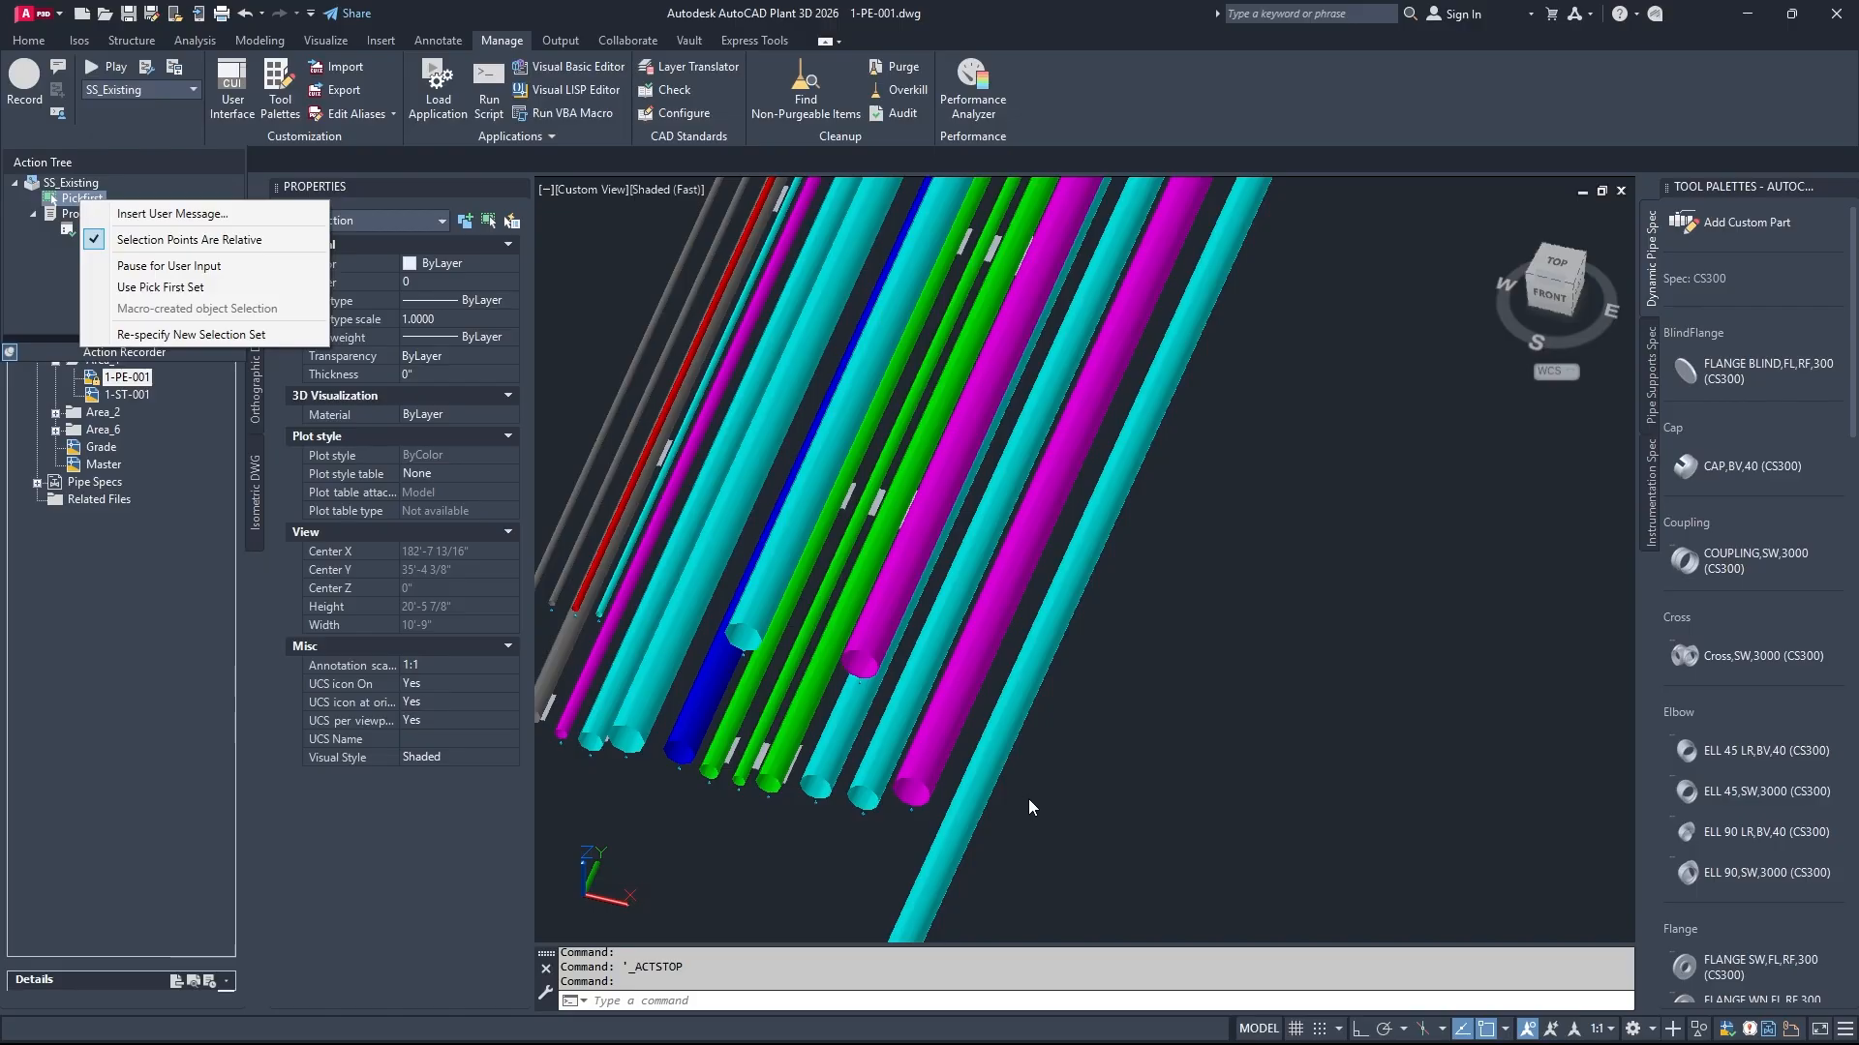
pyautogui.click(160, 242)
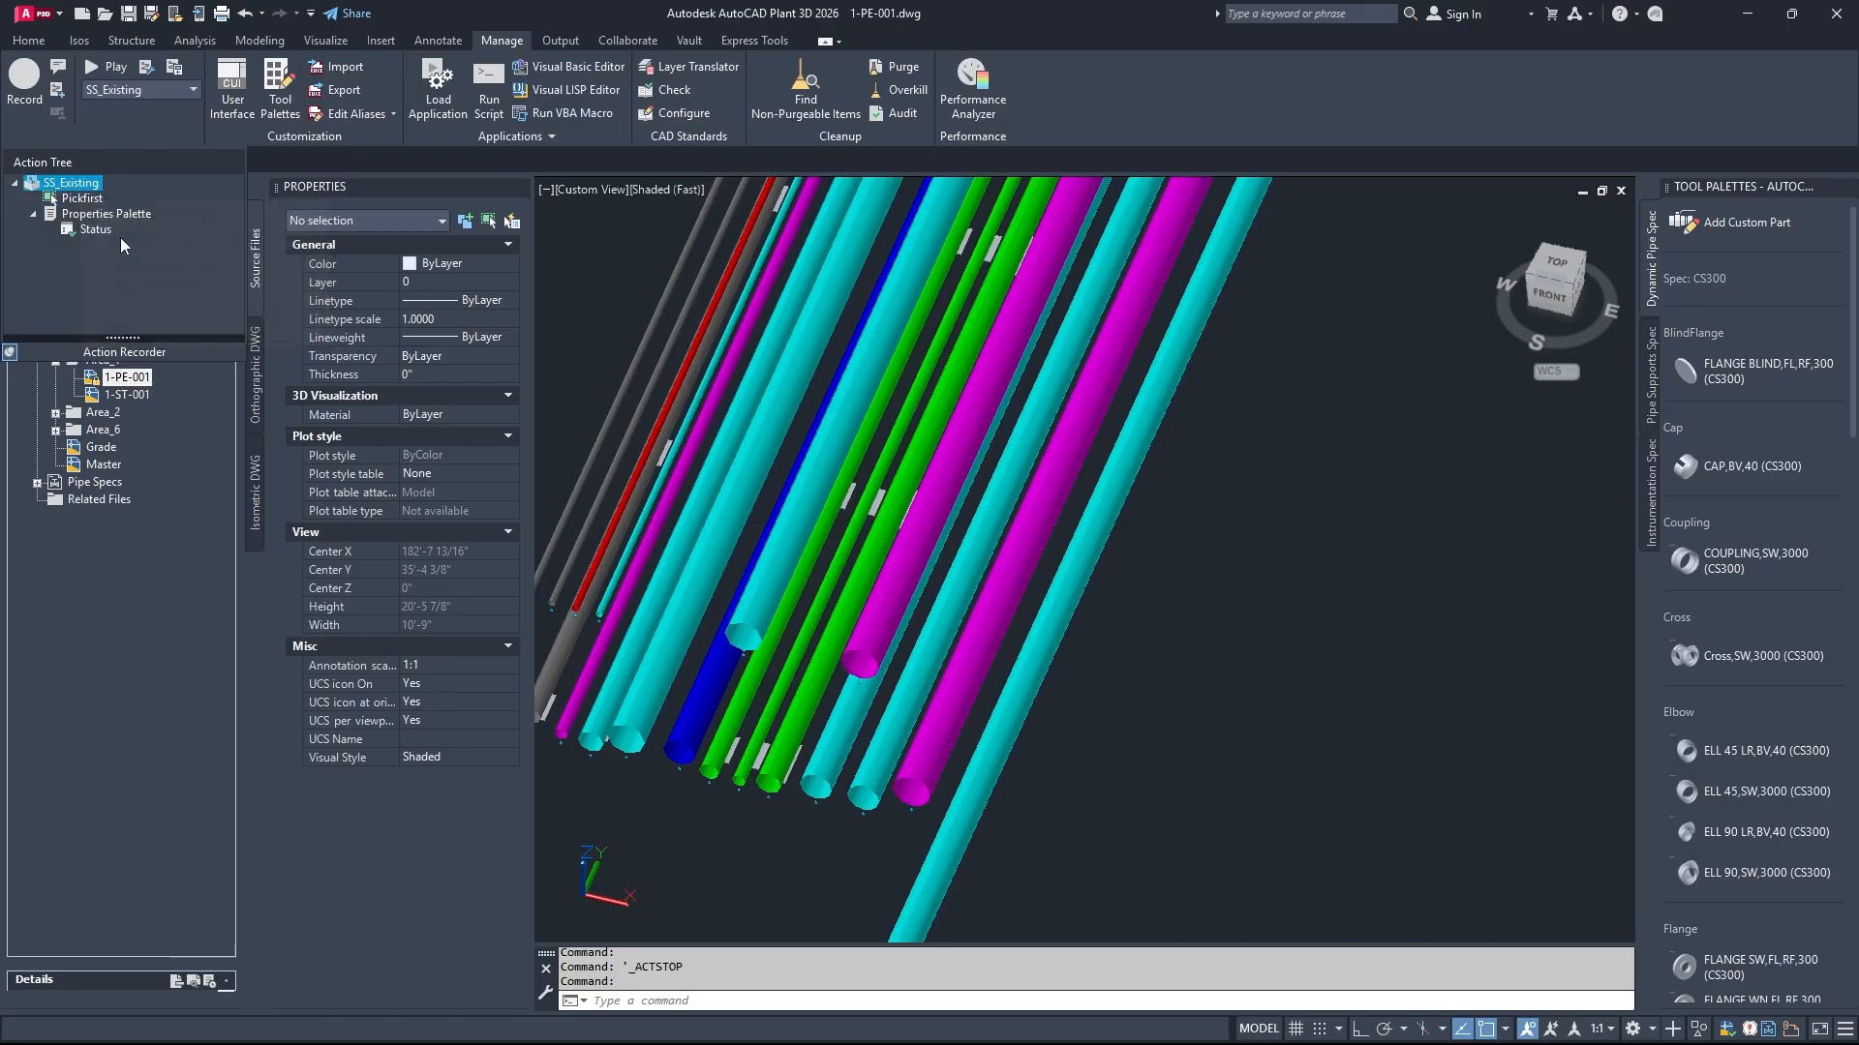
pyautogui.rightClick(82, 198)
pyautogui.click(160, 283)
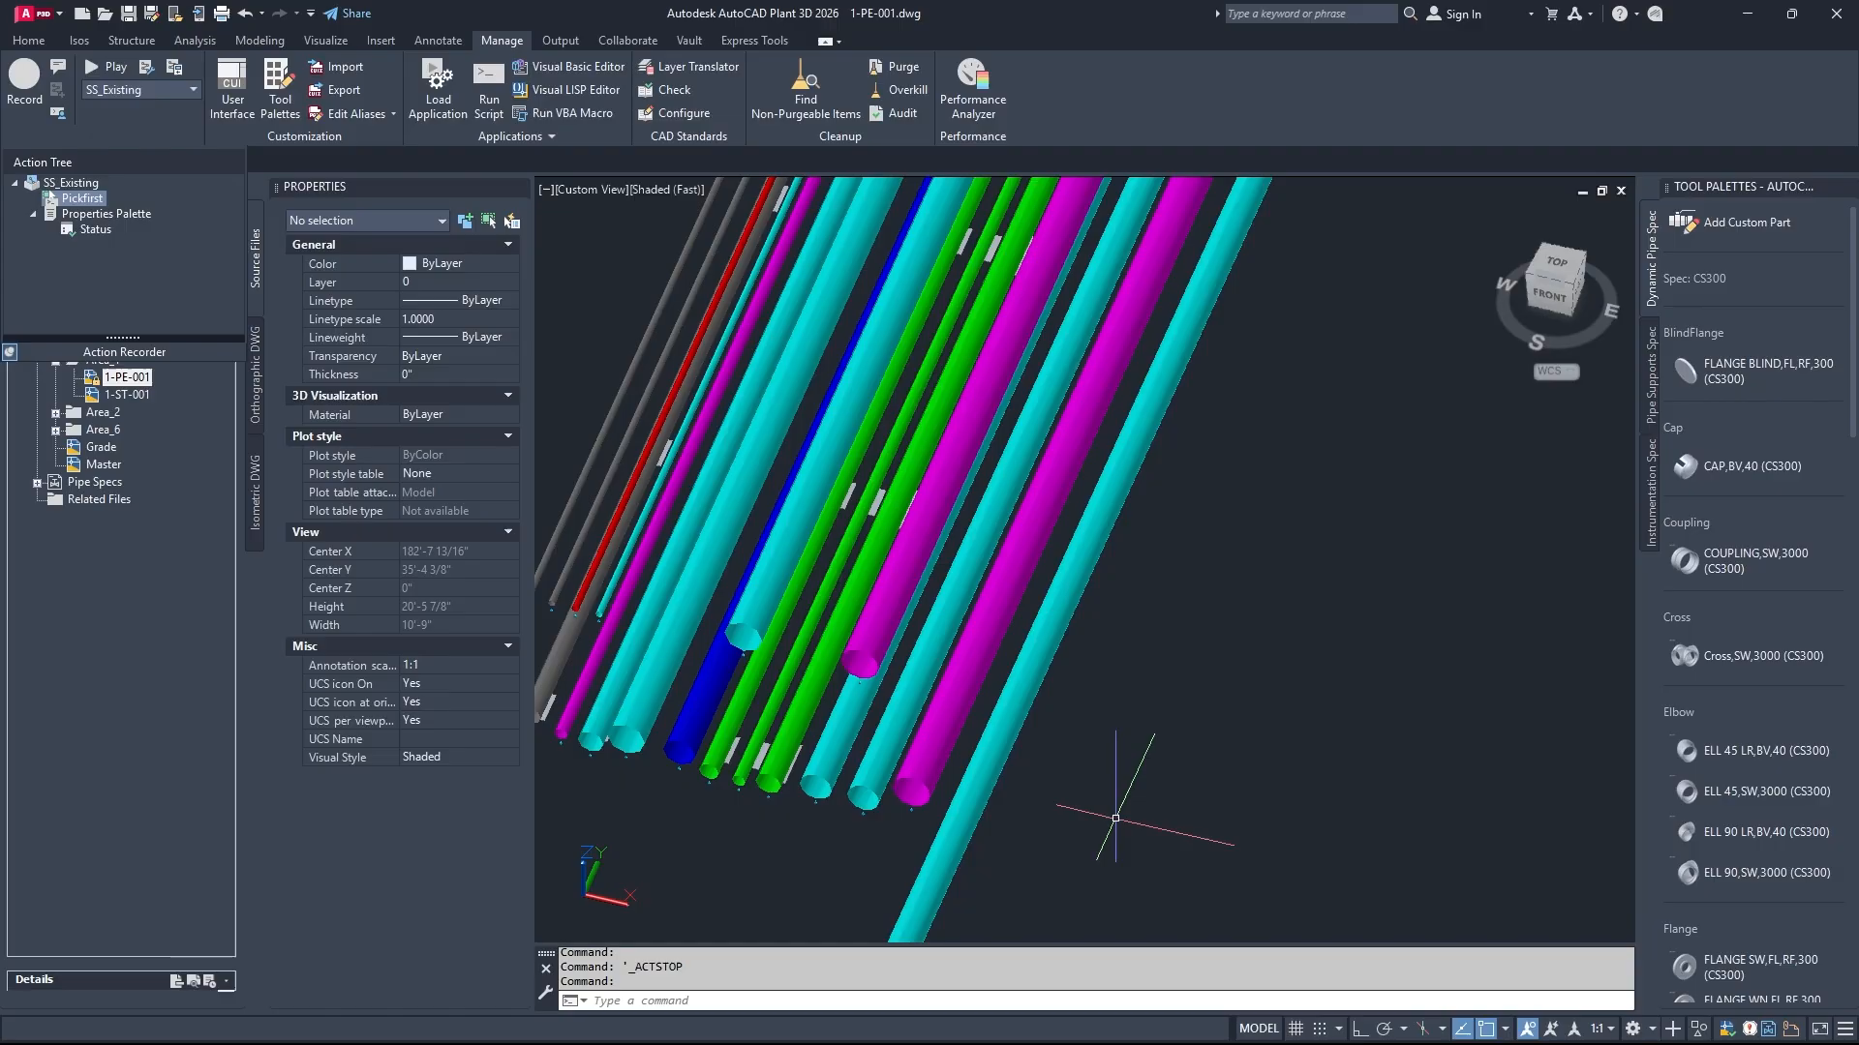
# Step: Set the Status of the five recorded pipes to blank and deselect them
pyautogui.click(1042, 814)
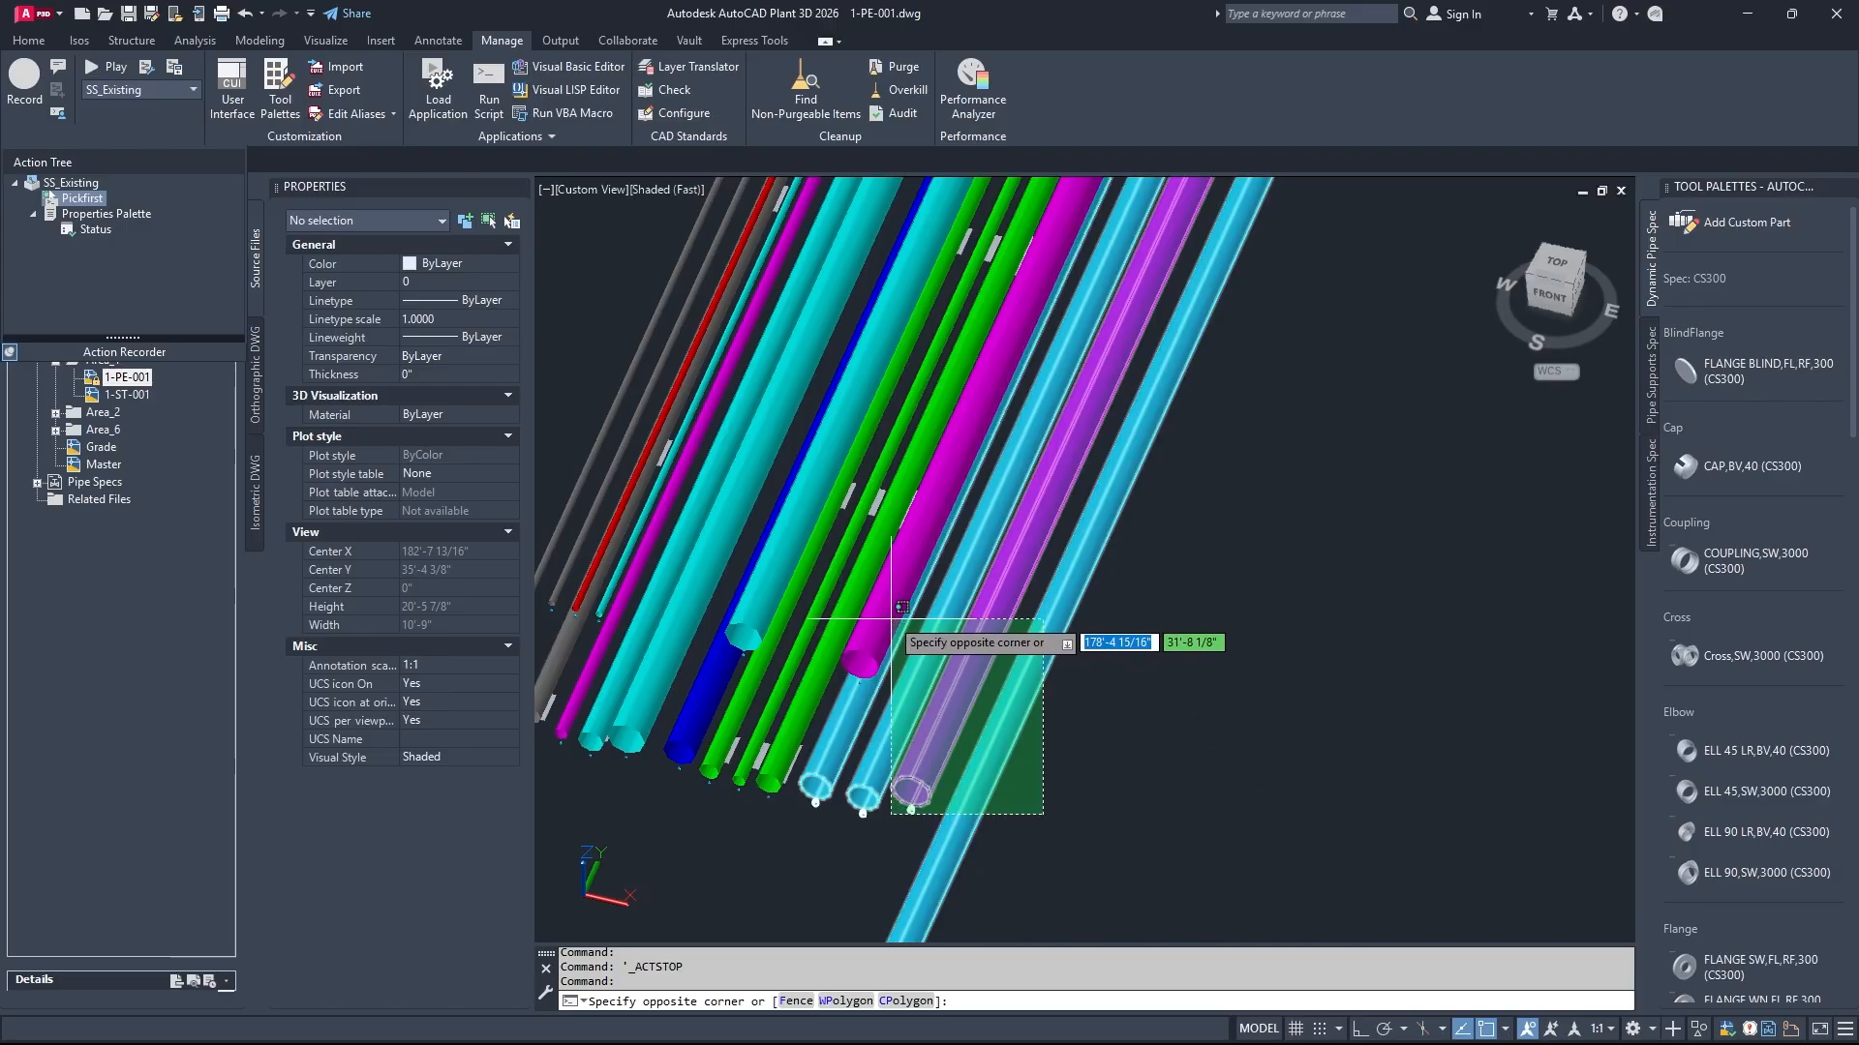
pyautogui.click(834, 629)
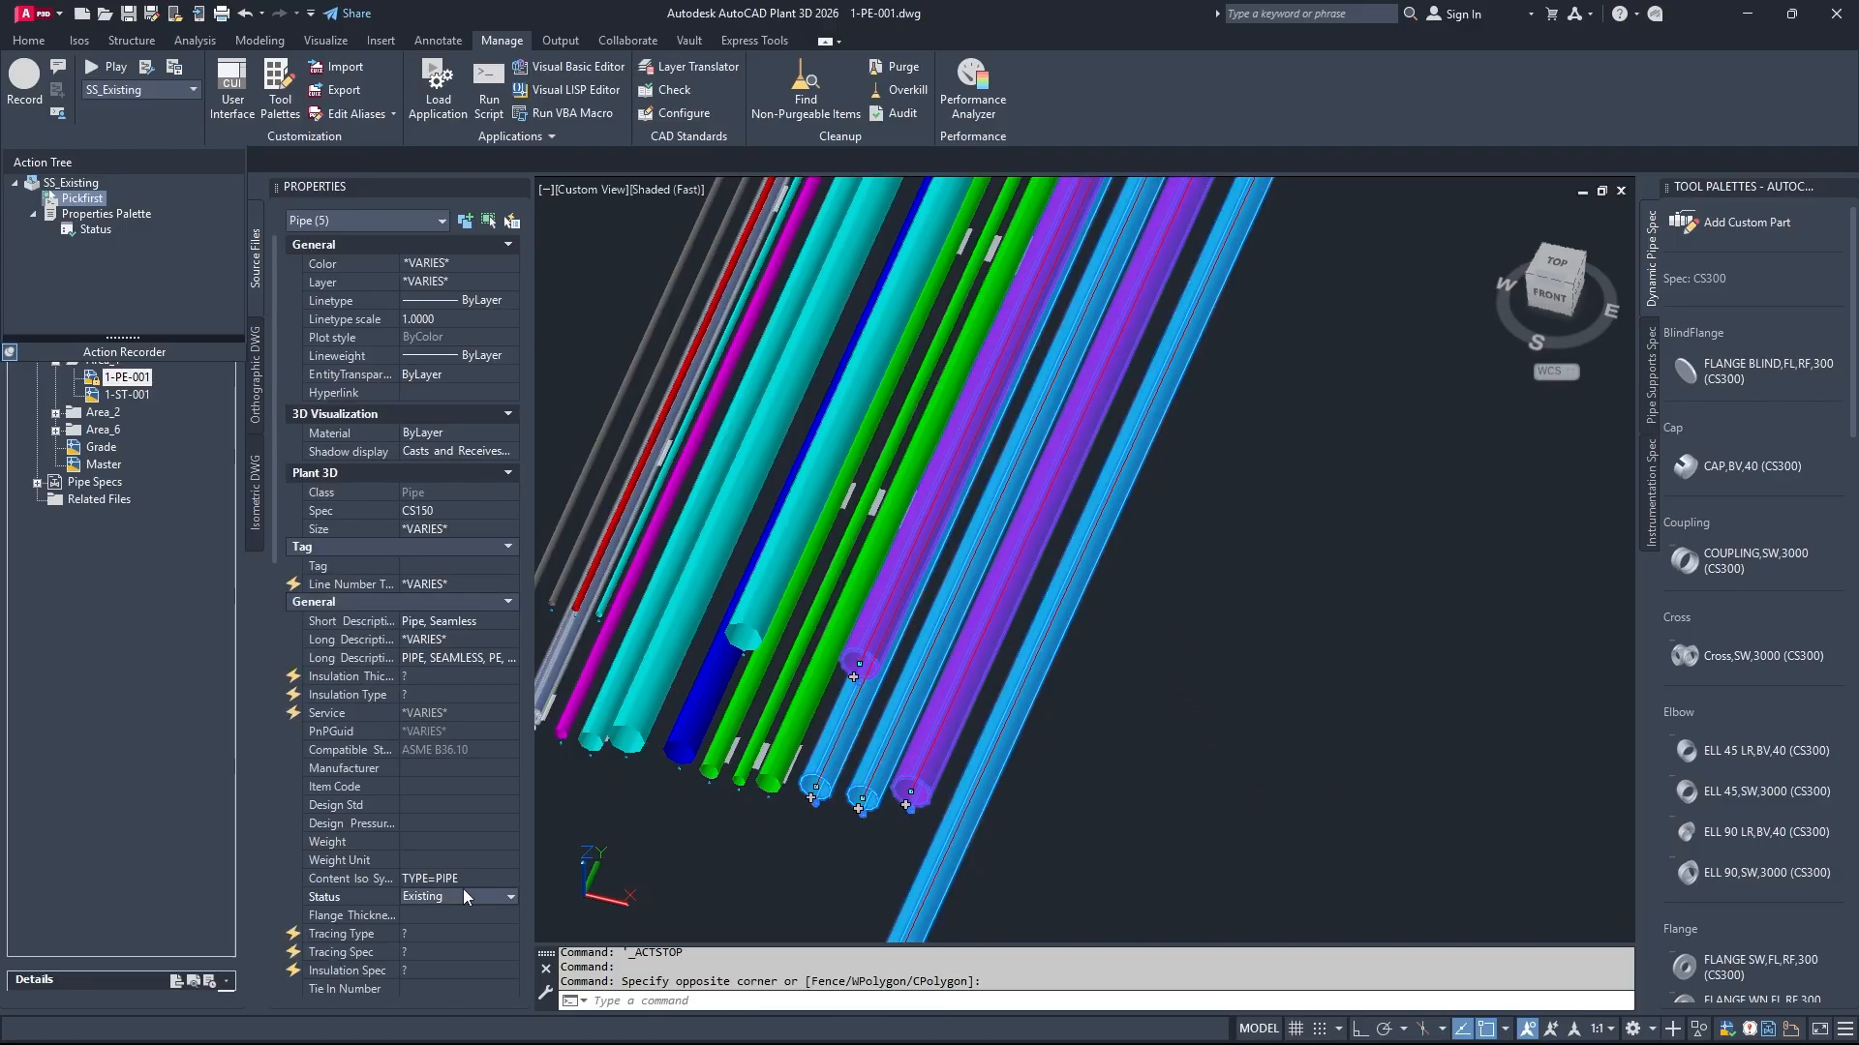
pyautogui.click(451, 895)
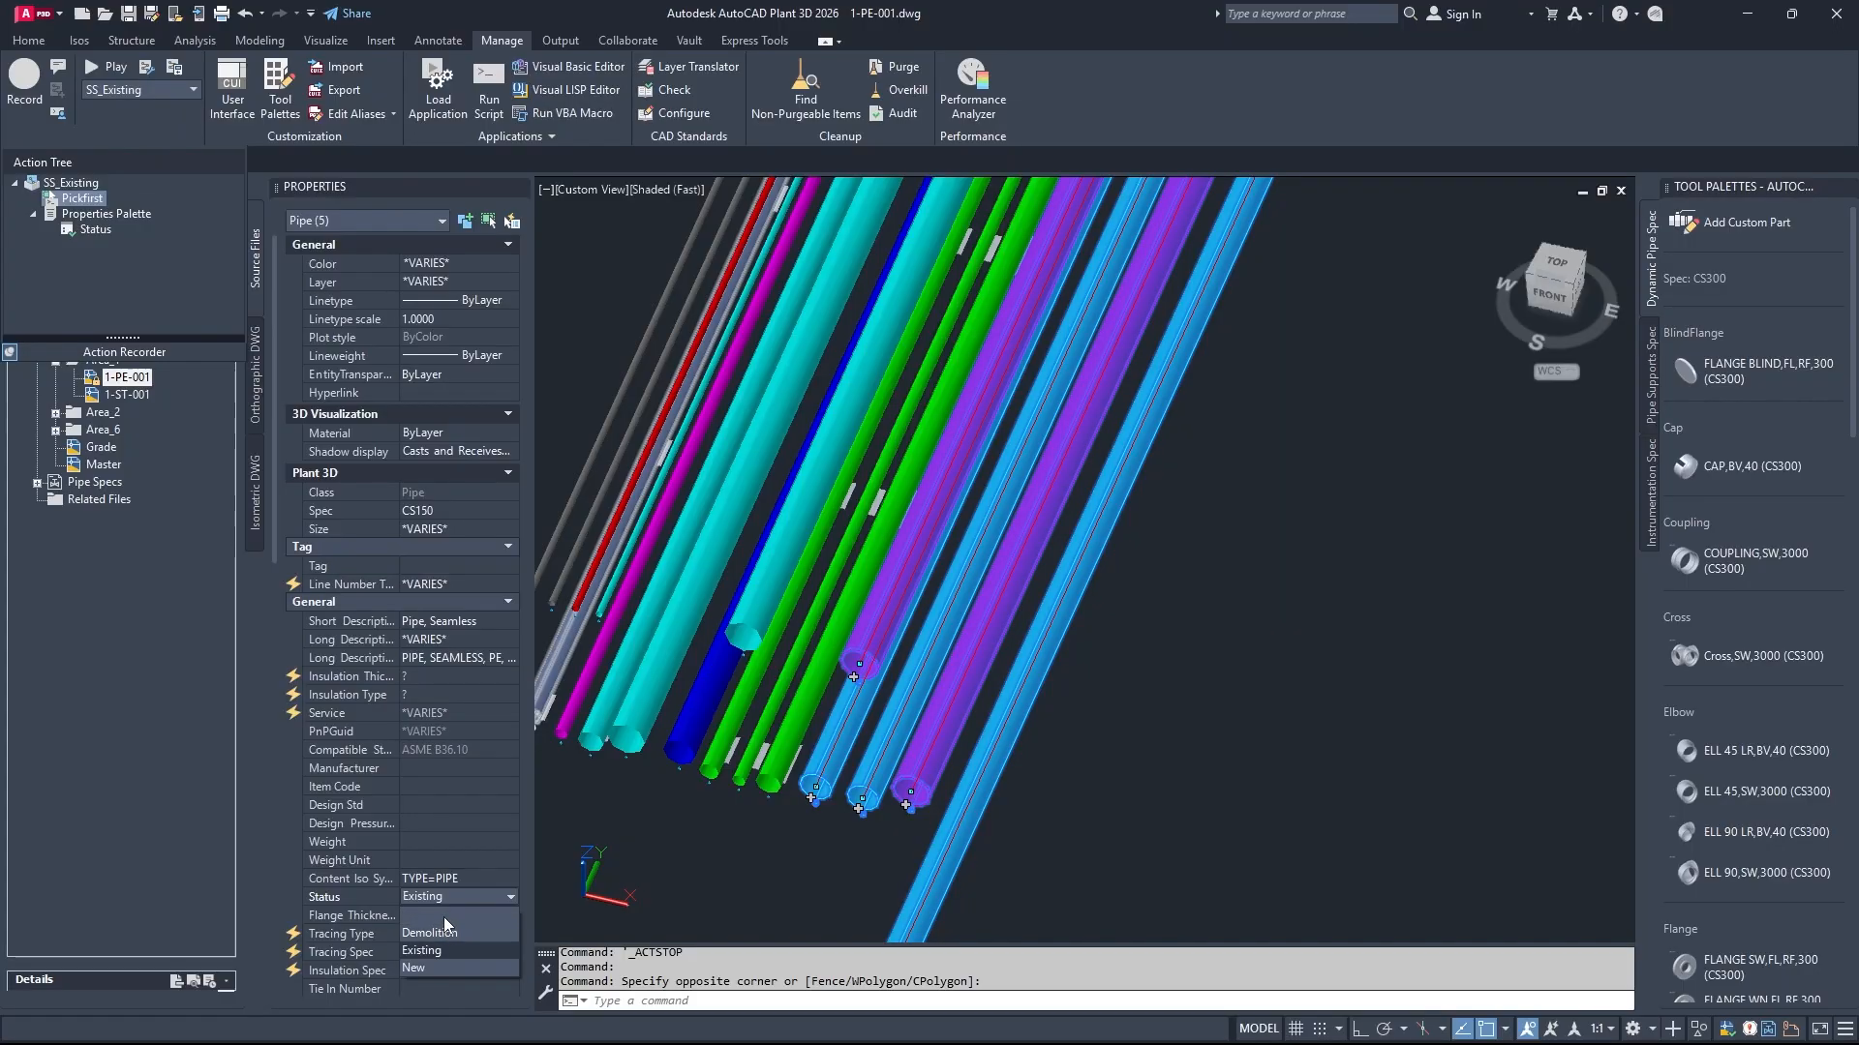
pyautogui.click(443, 915)
pyautogui.press('Escape')
pyautogui.press('Escape')
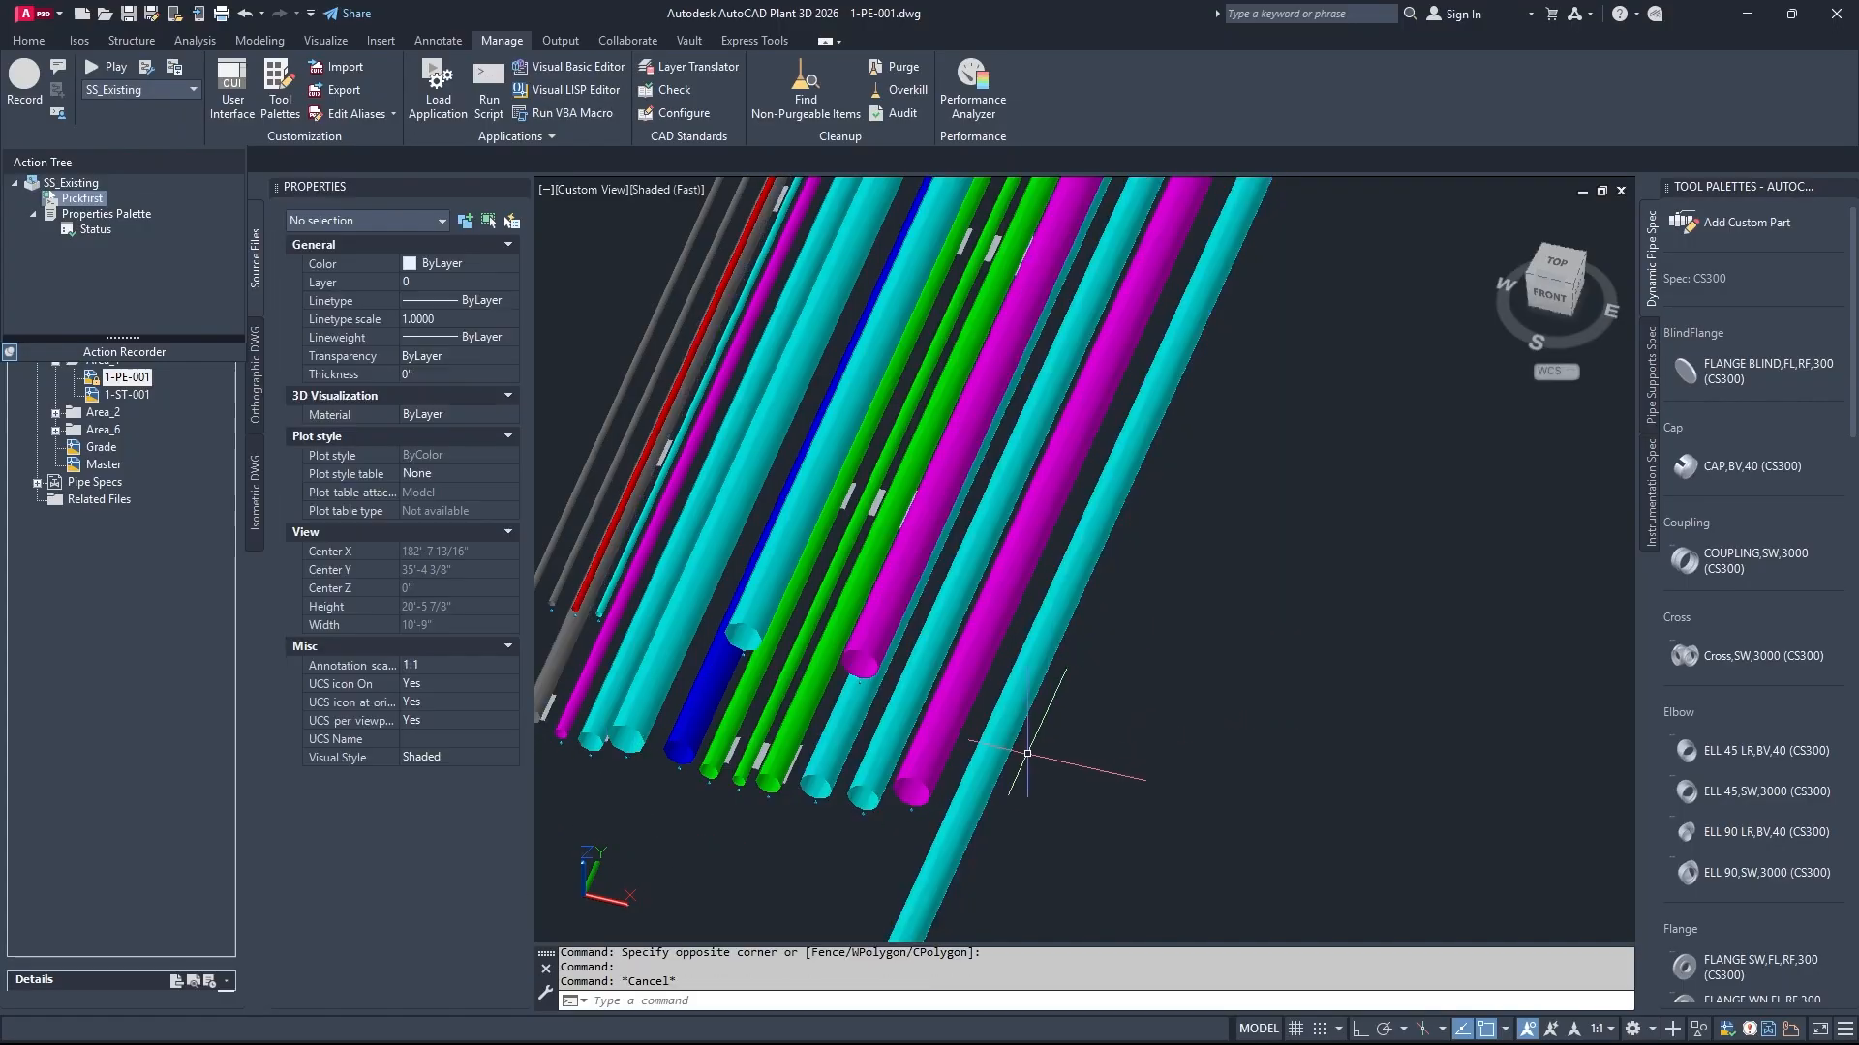
# Step: Select the five pipes with blank Status, run the SS_EXISTING macro on them, and clear the selection
pyautogui.click(1016, 813)
pyautogui.click(888, 637)
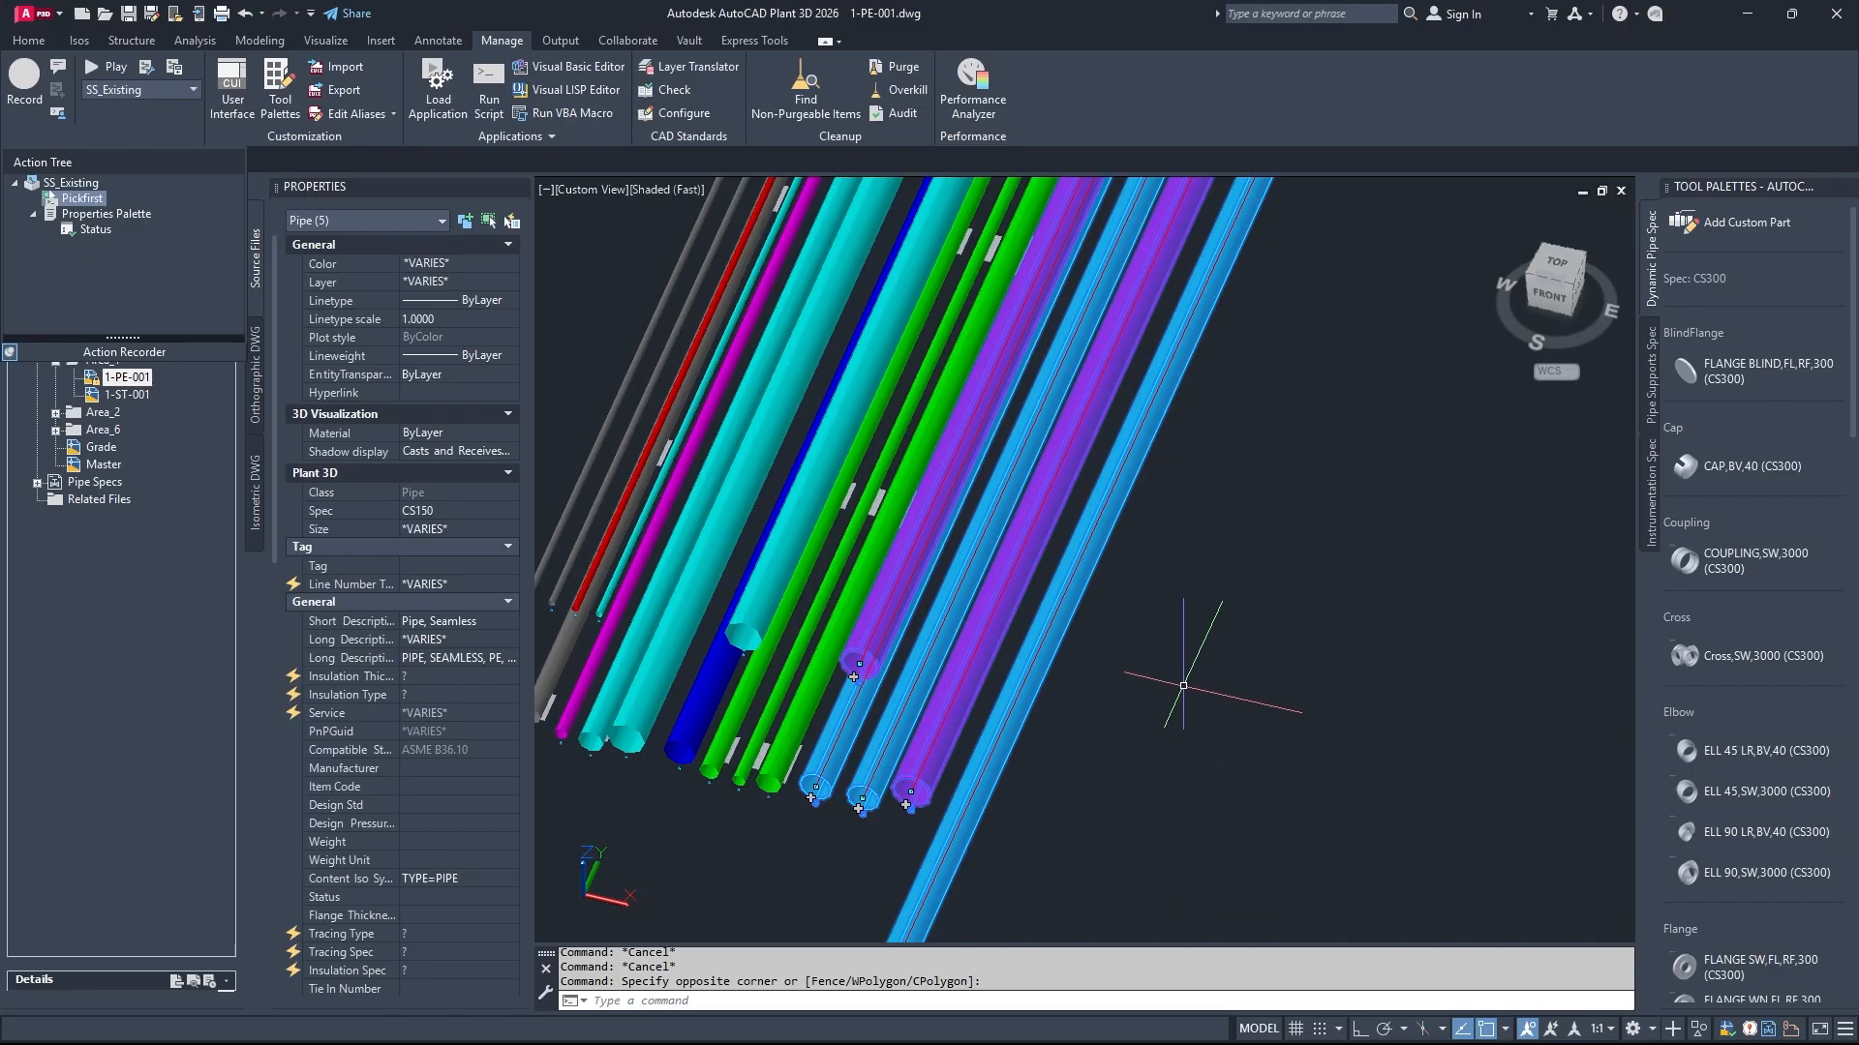
pyautogui.write('ST')
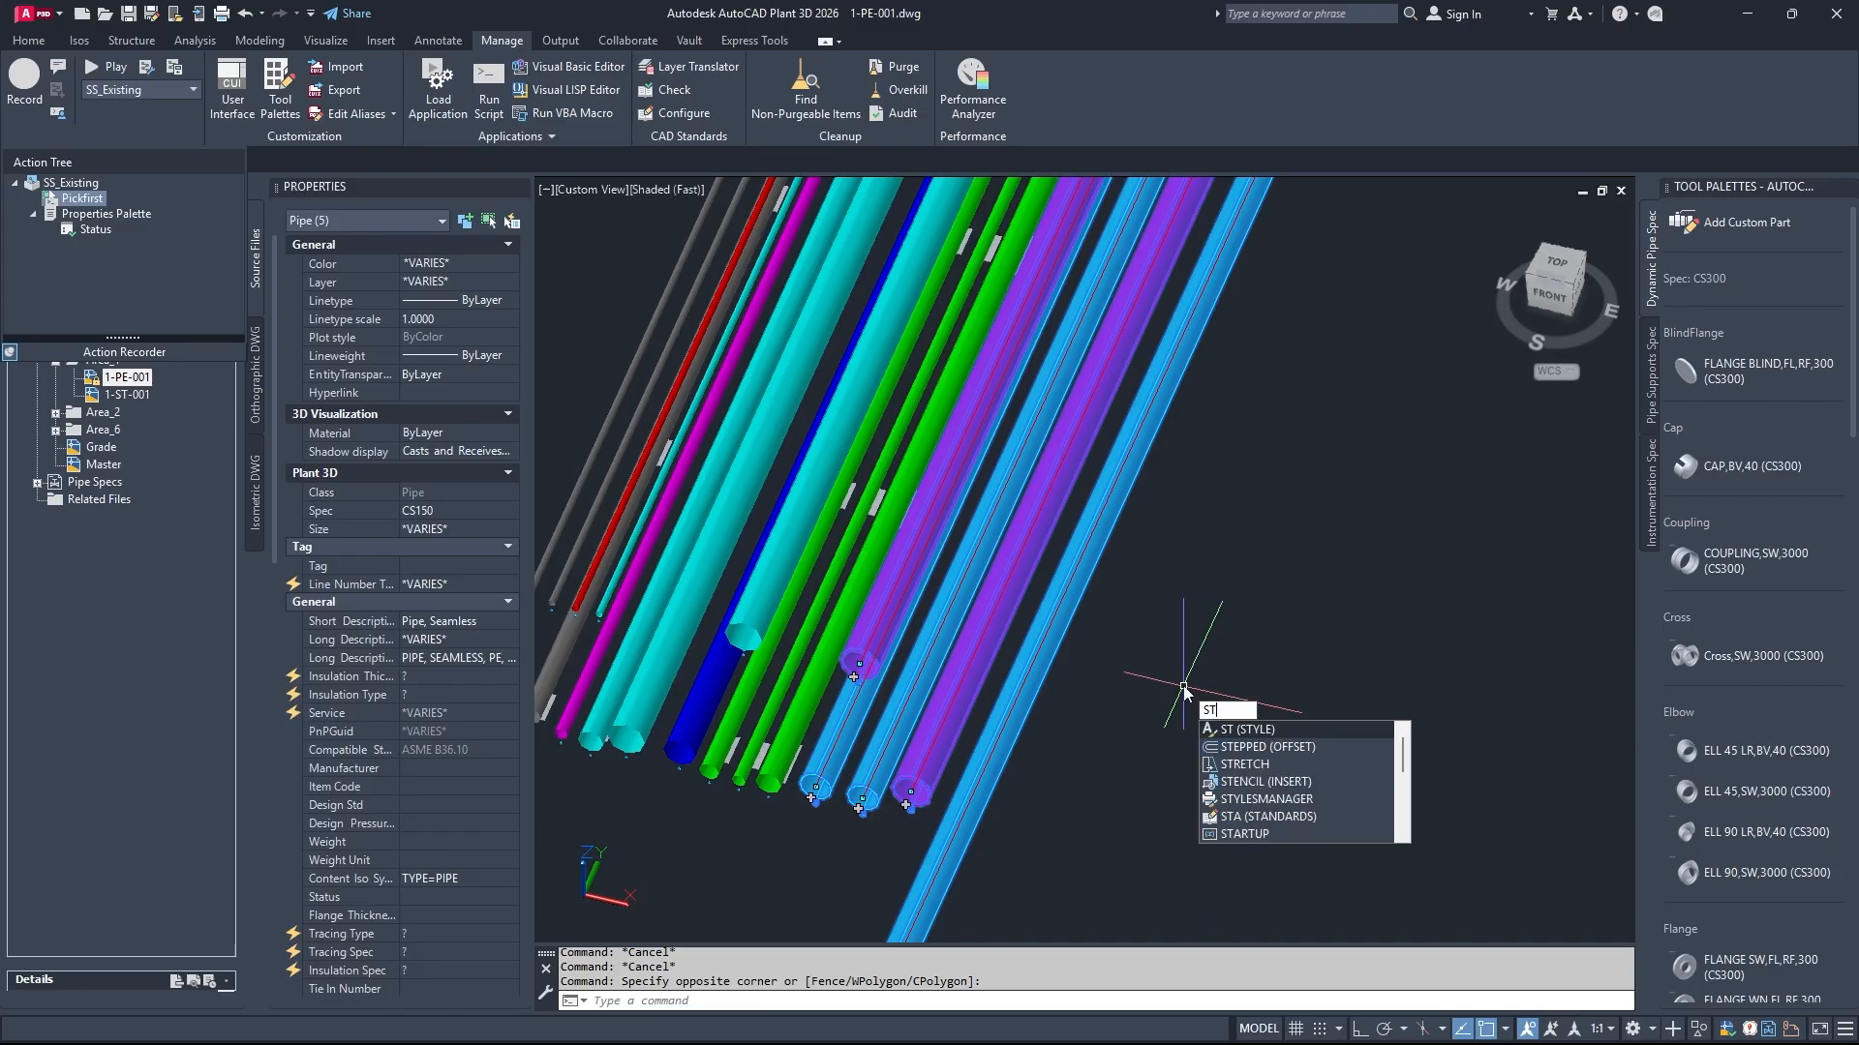
pyautogui.write('_')
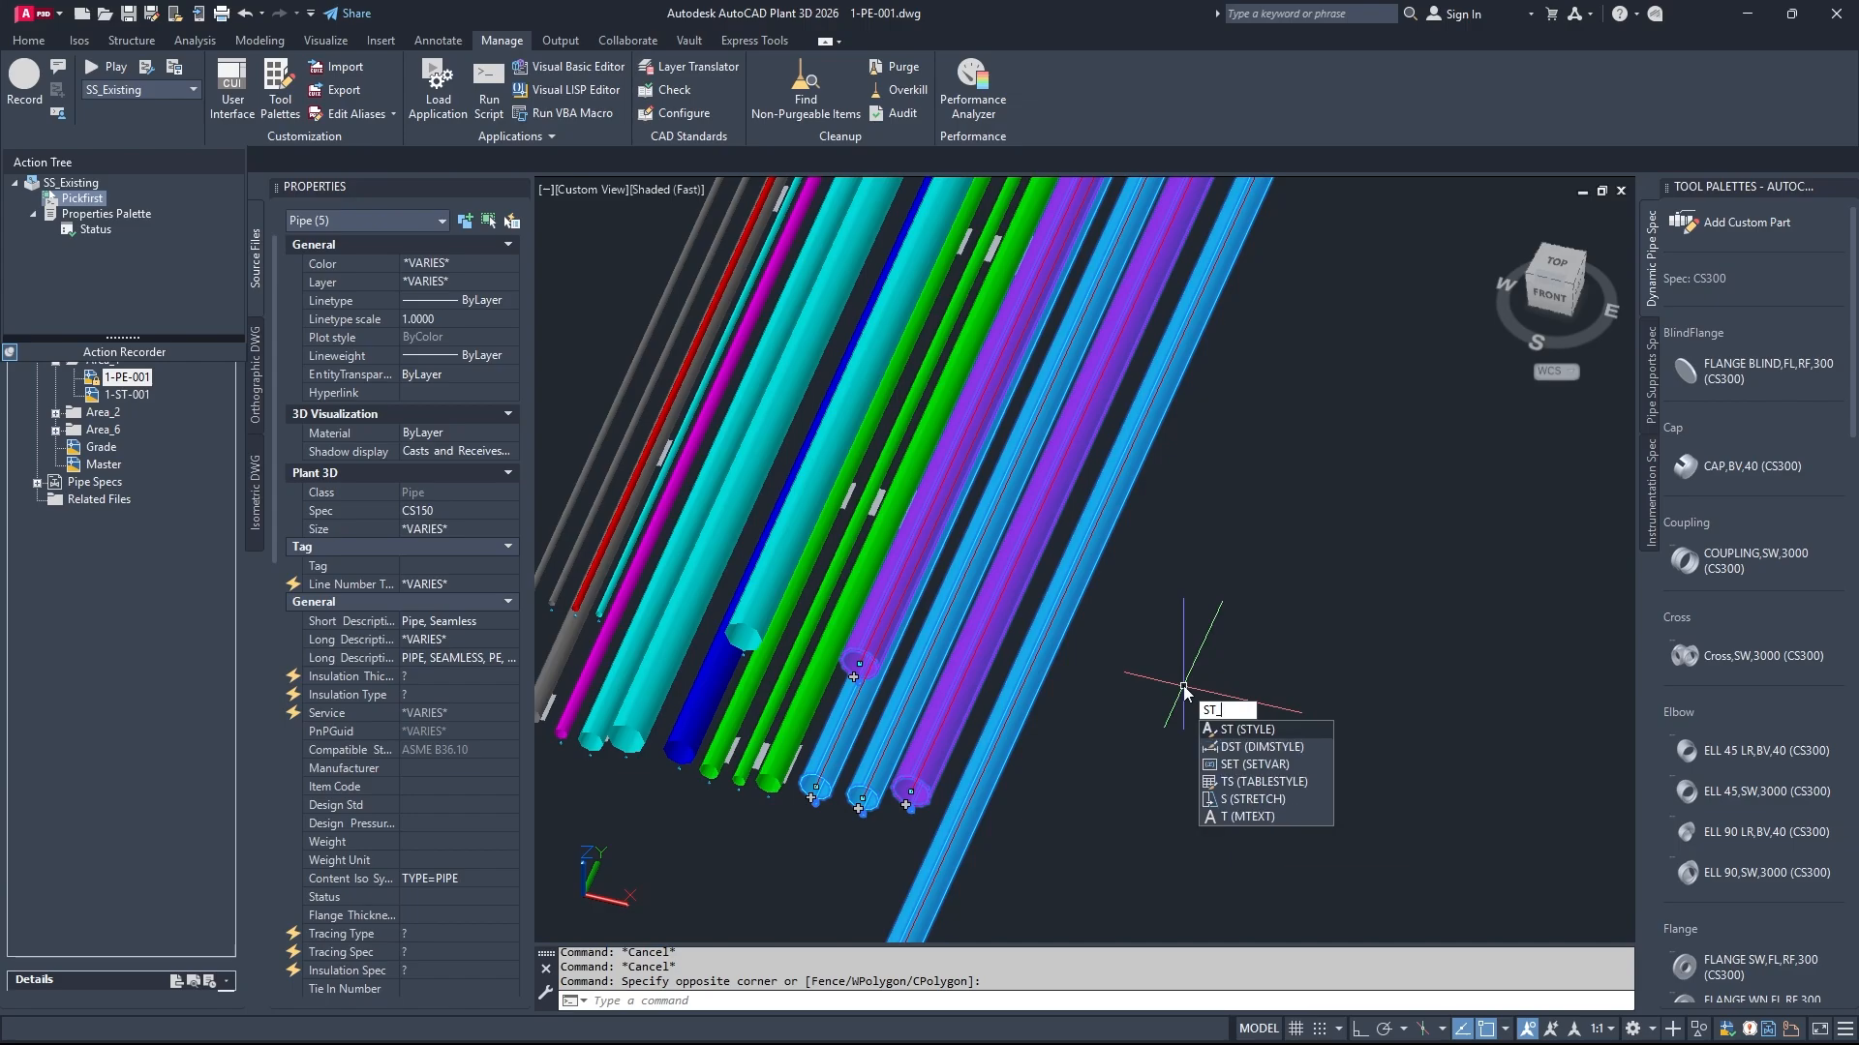
pyautogui.write('ex')
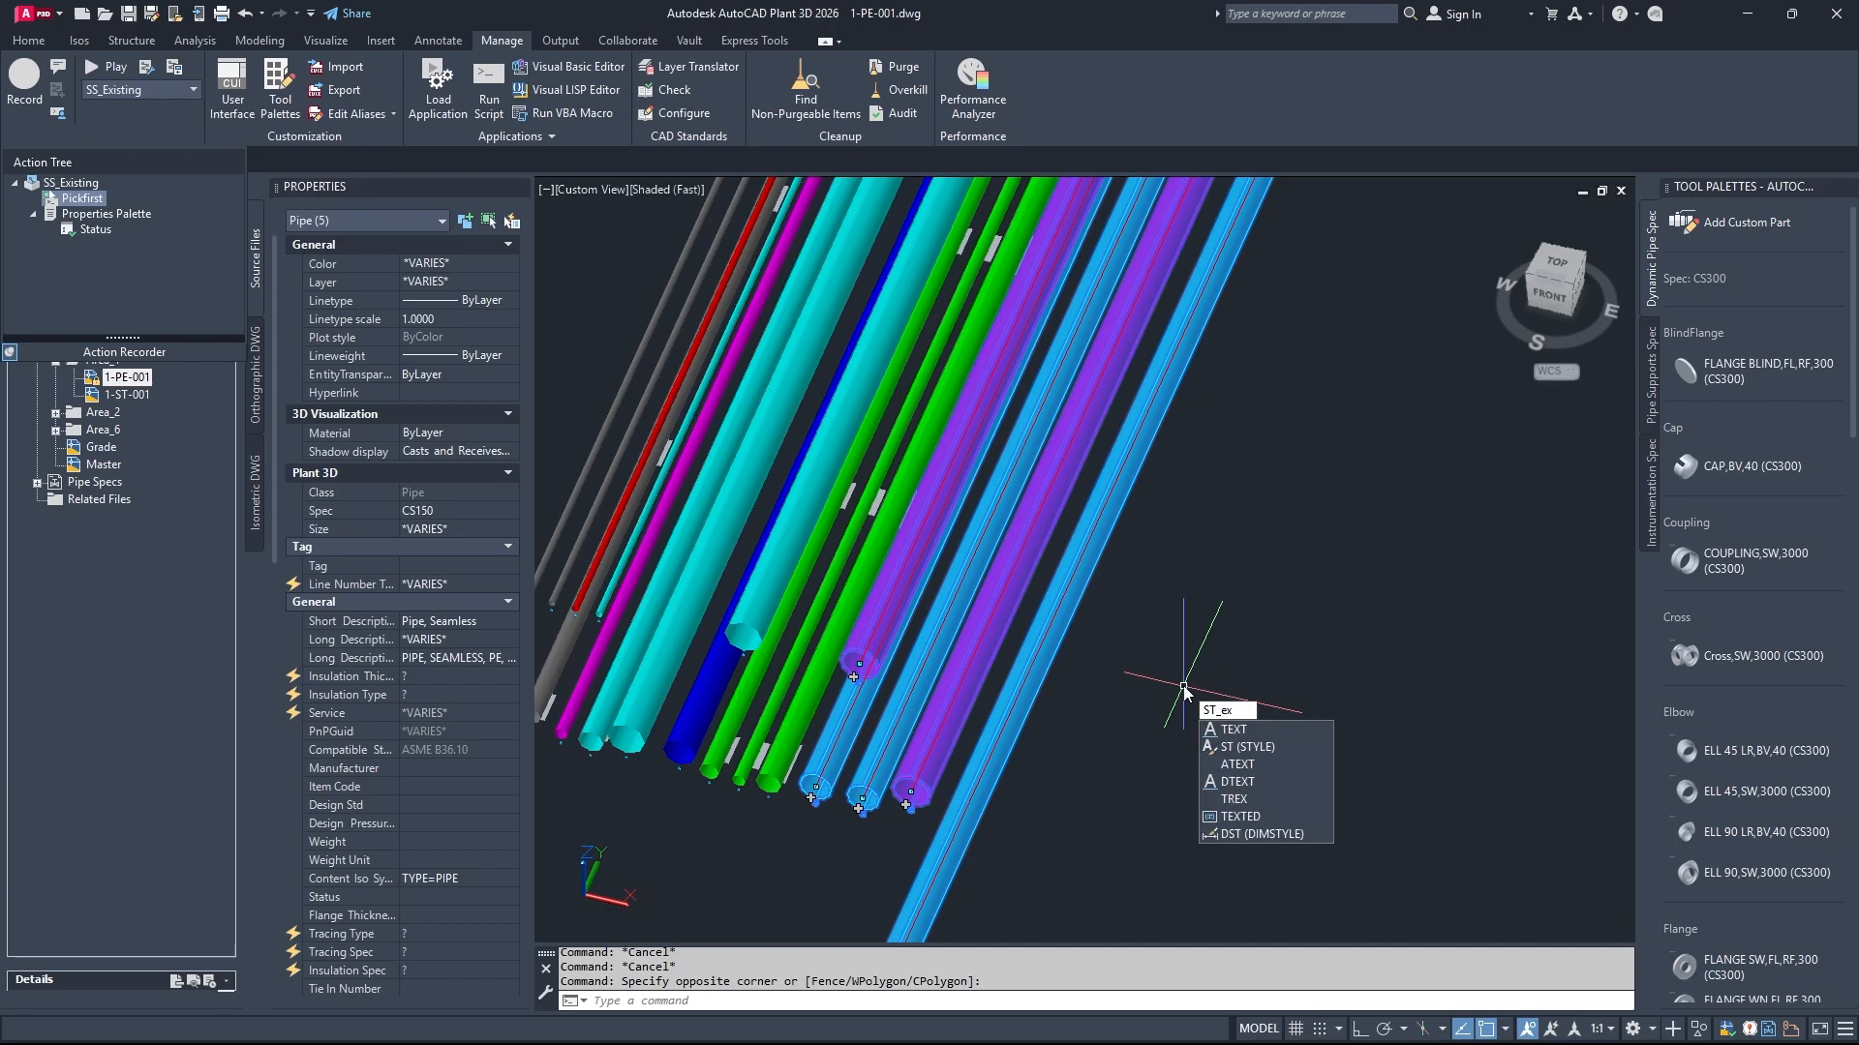
pyautogui.write('si')
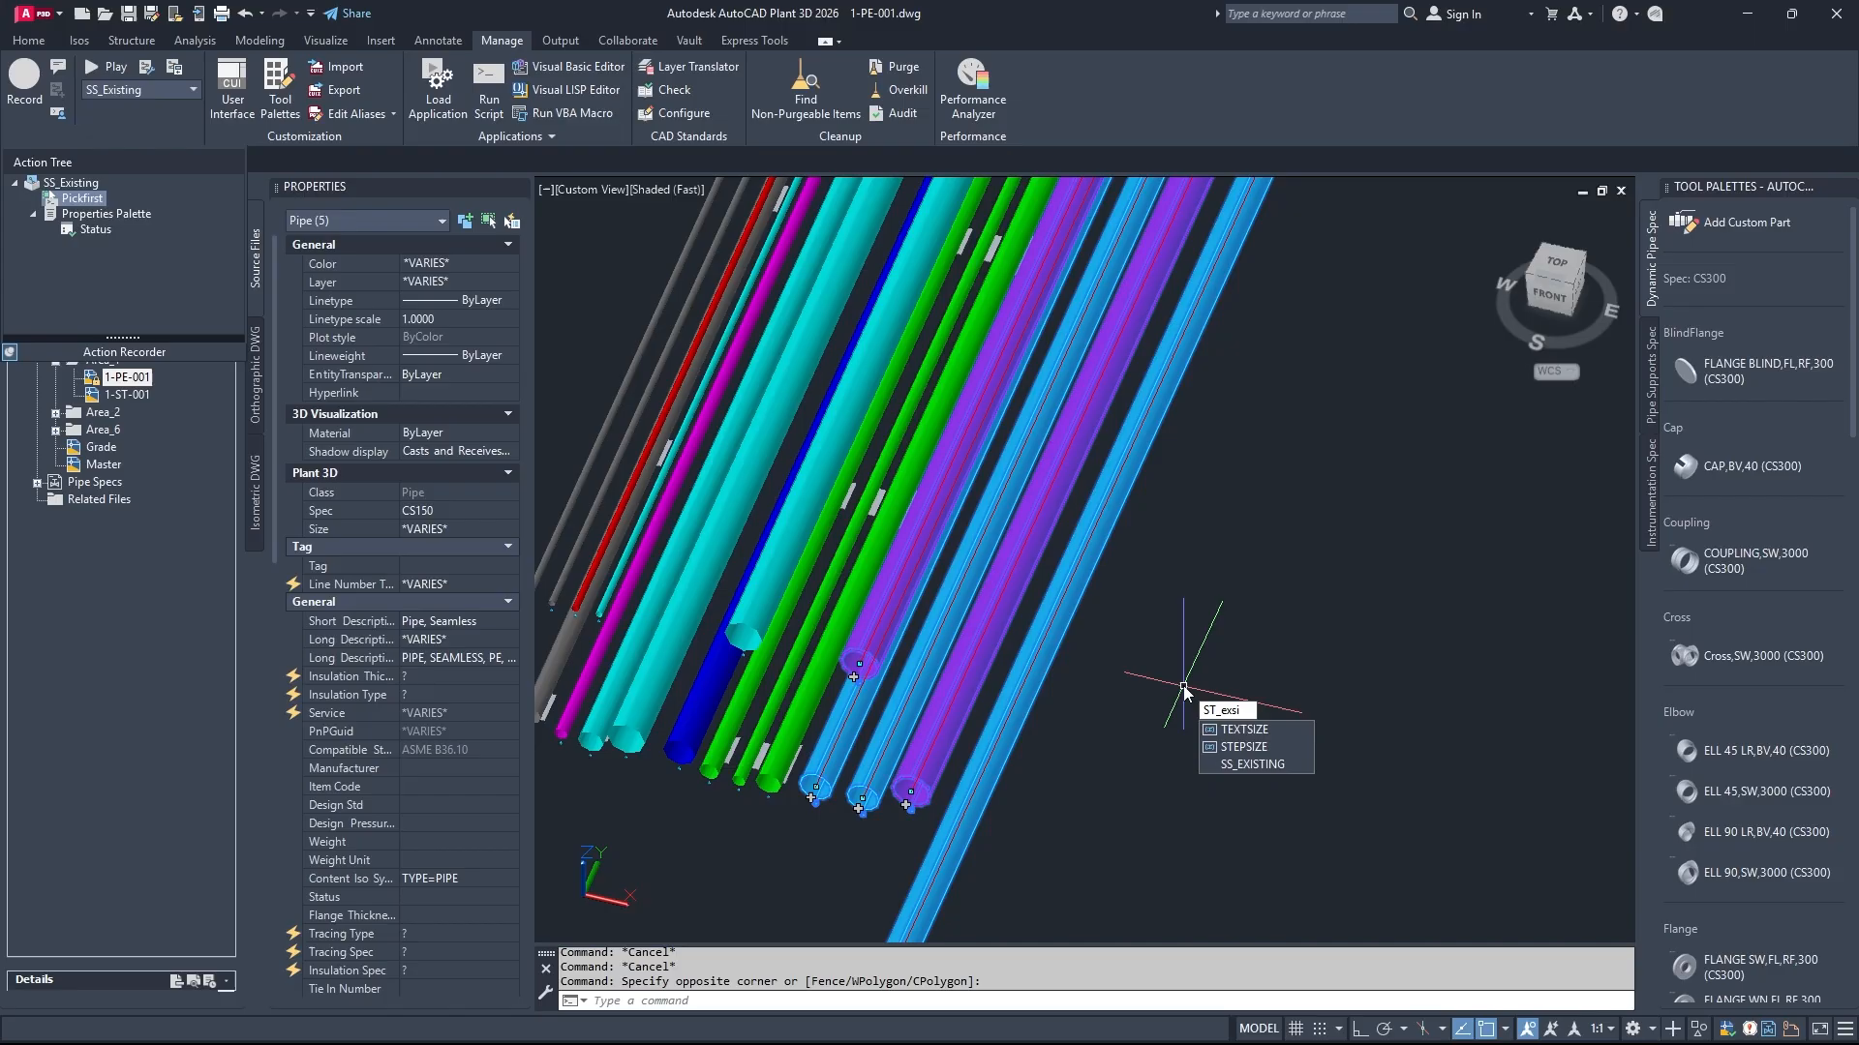
pyautogui.click(1246, 764)
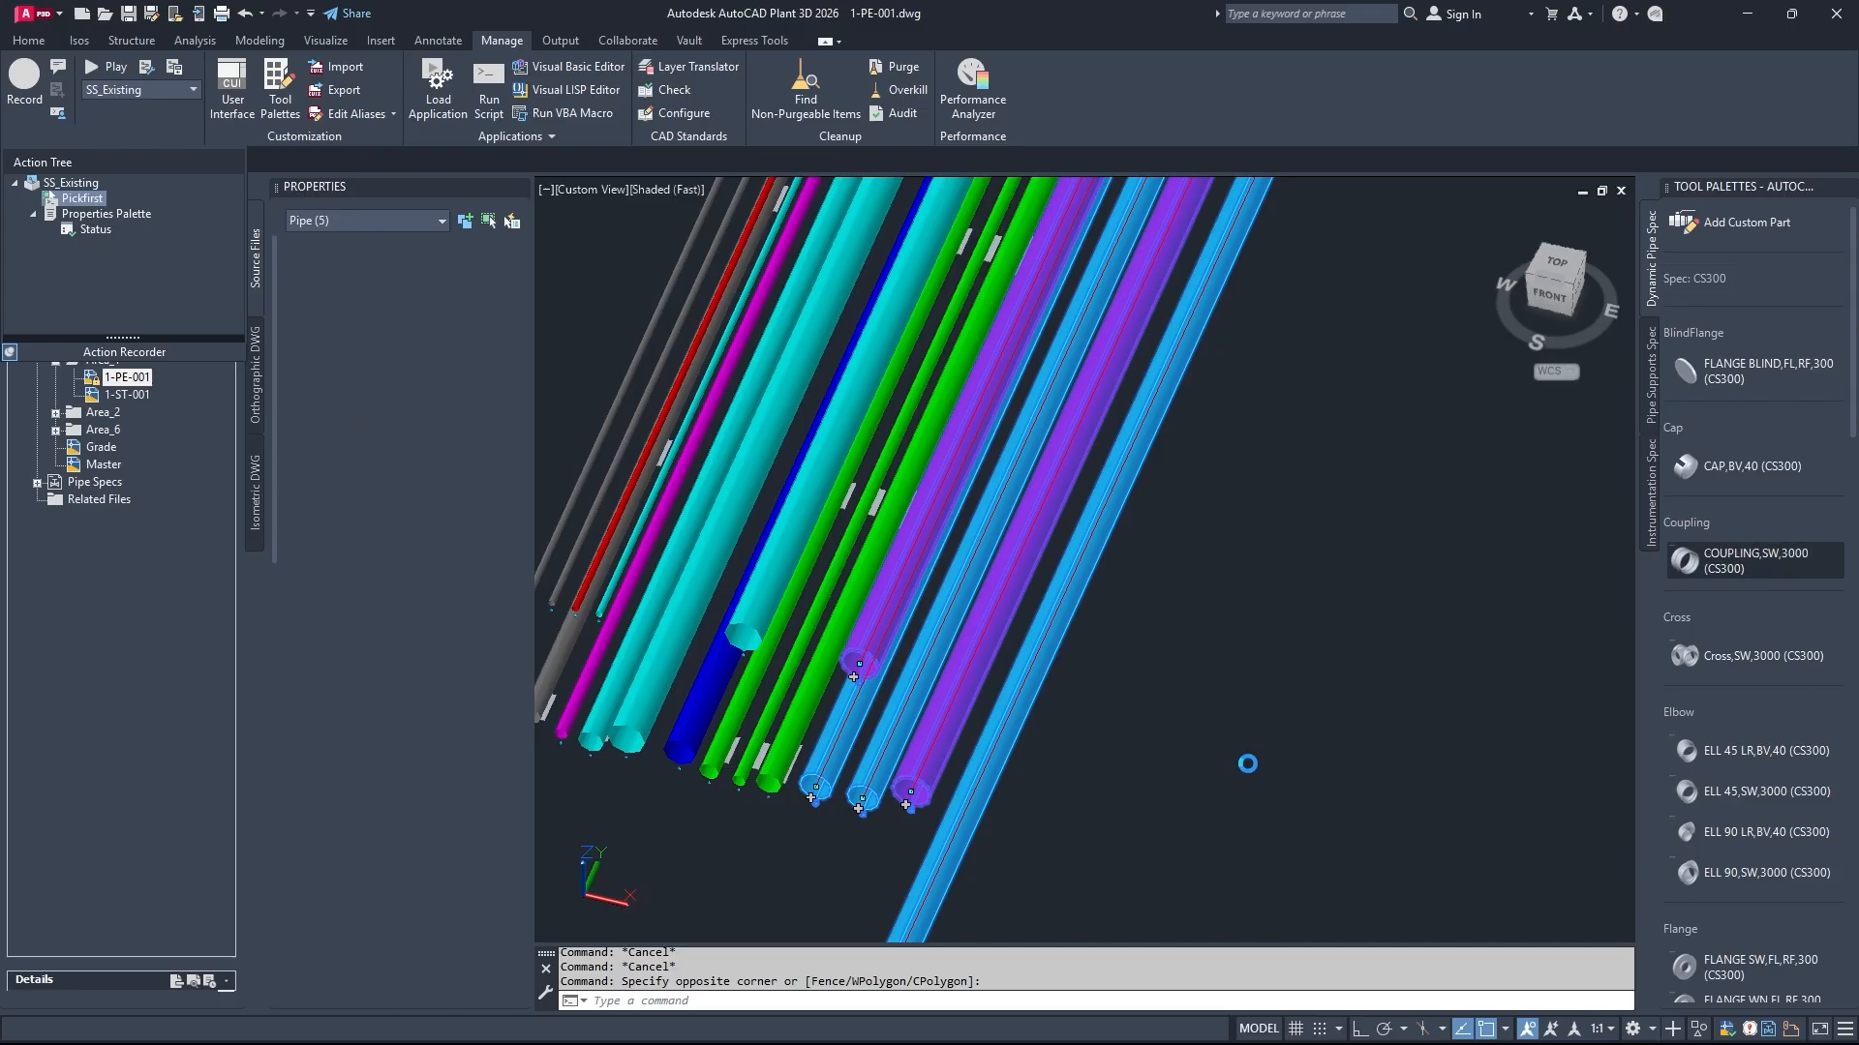
pyautogui.click(1048, 535)
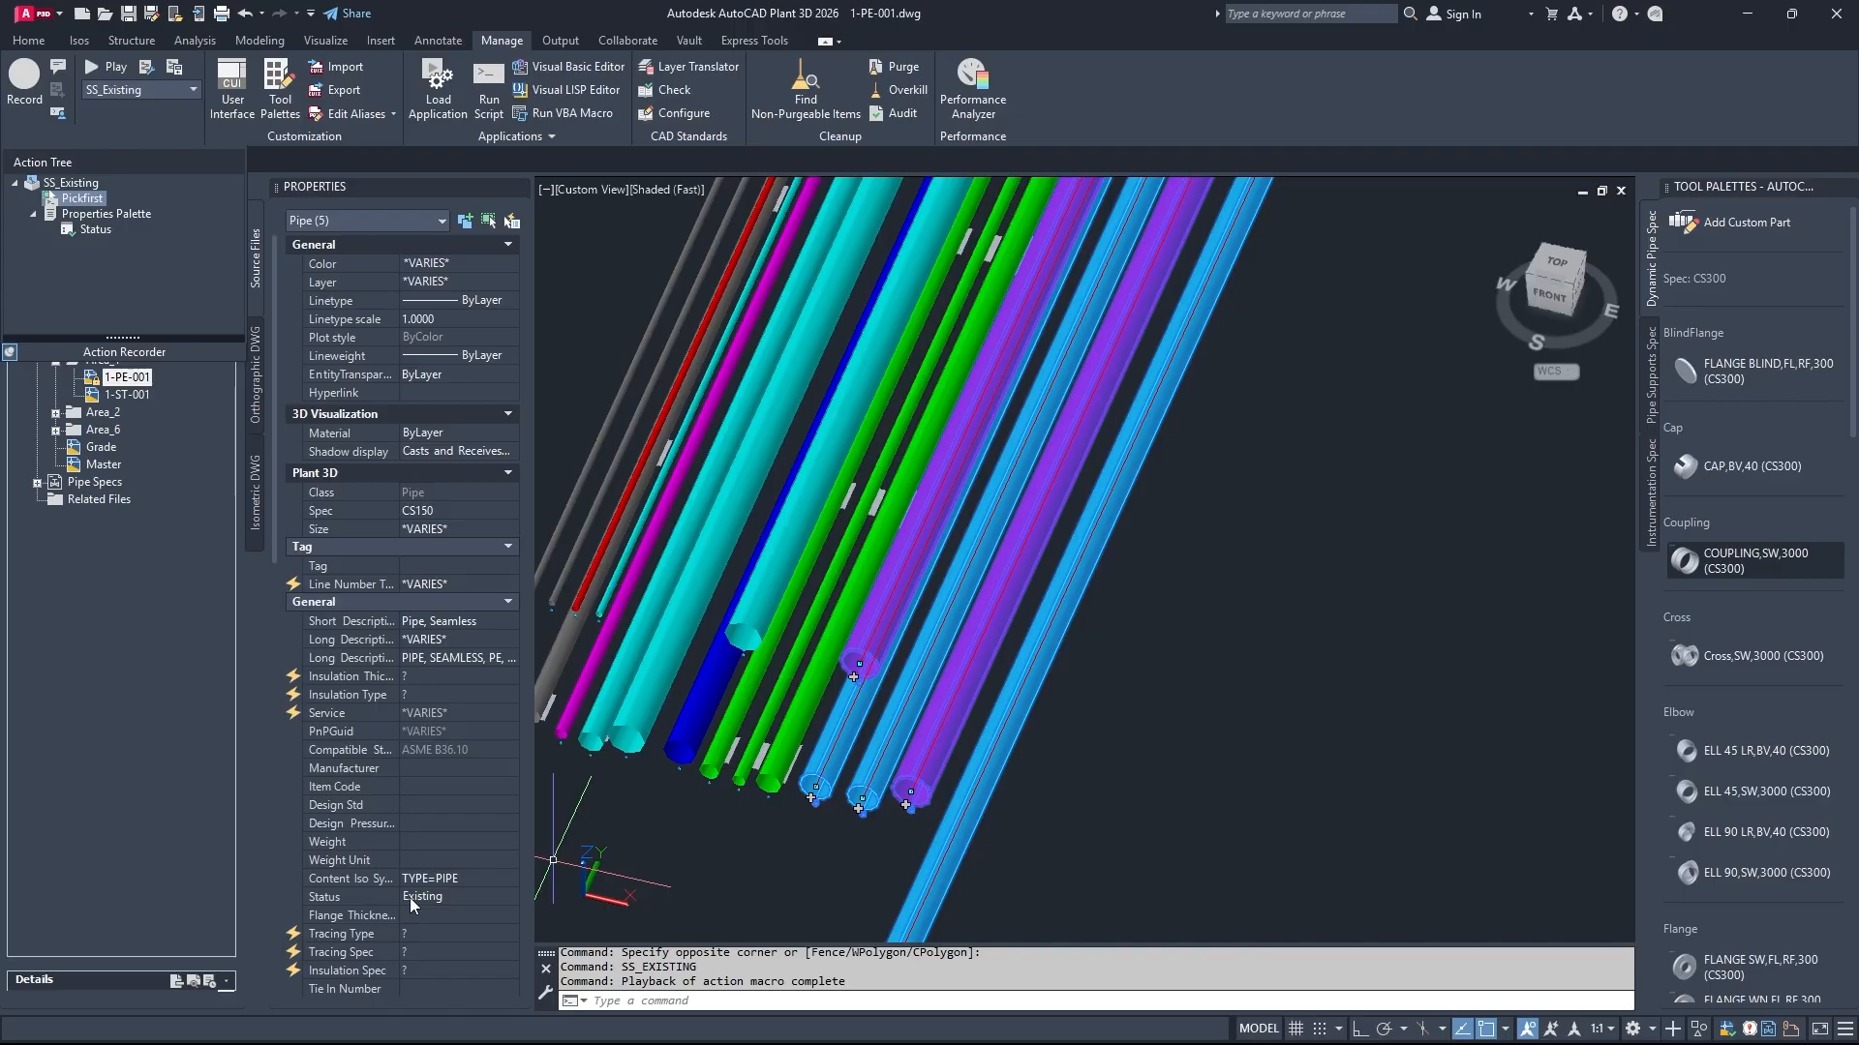
pyautogui.press('Escape')
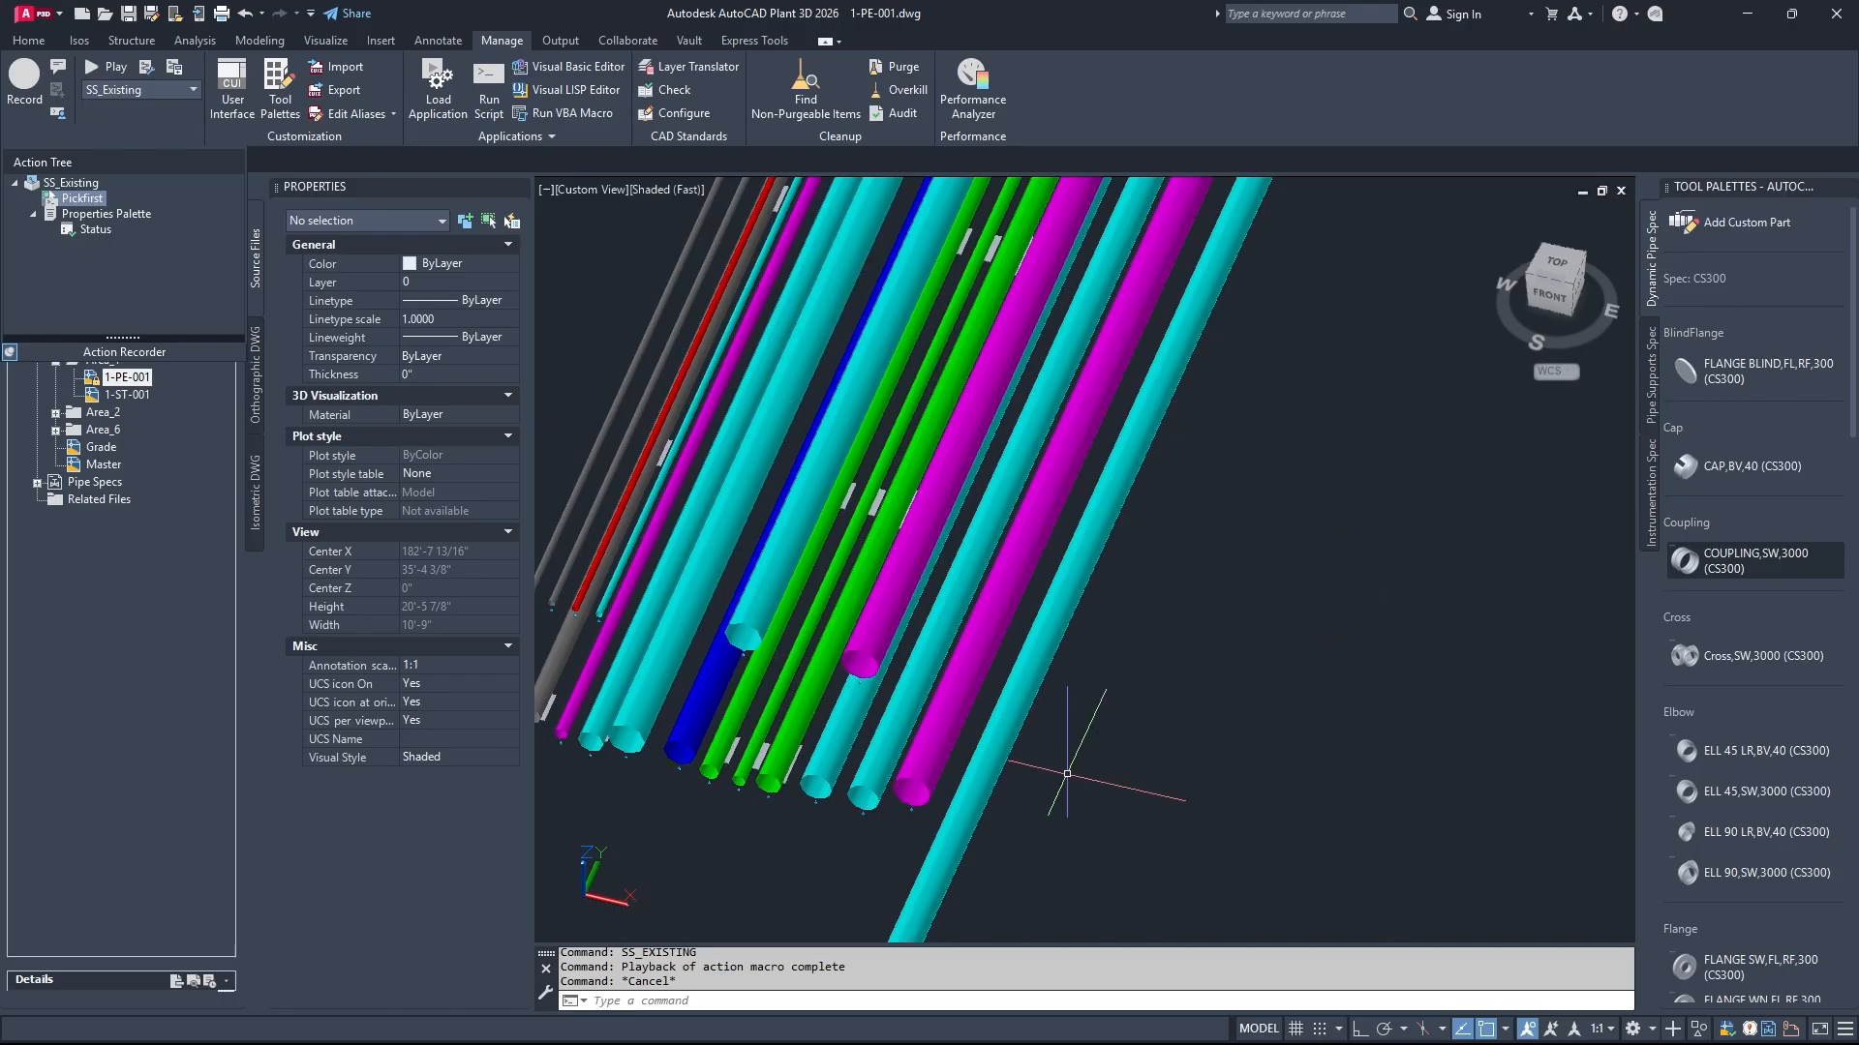
# Step: Reselect the five pipes and examine their editable properties, including Status, Weight and Tie In Number
pyautogui.click(1094, 745)
pyautogui.click(905, 602)
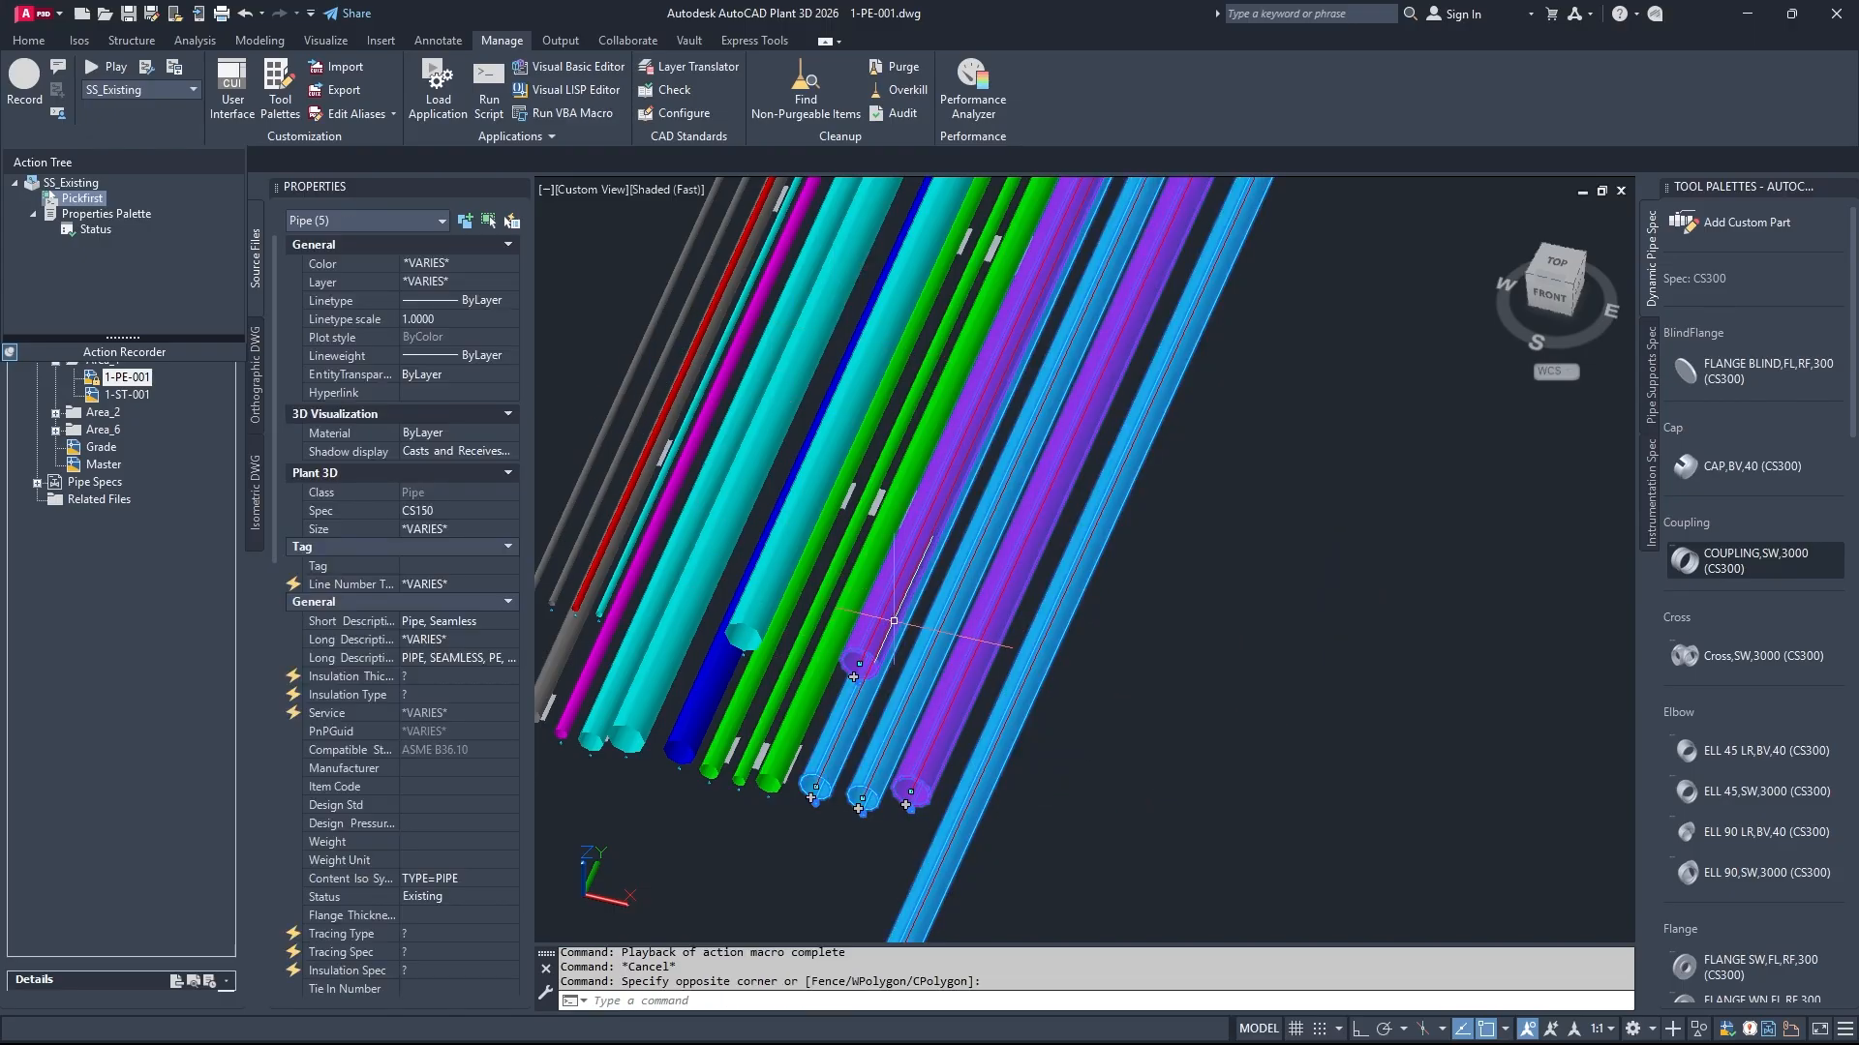
pyautogui.click(445, 672)
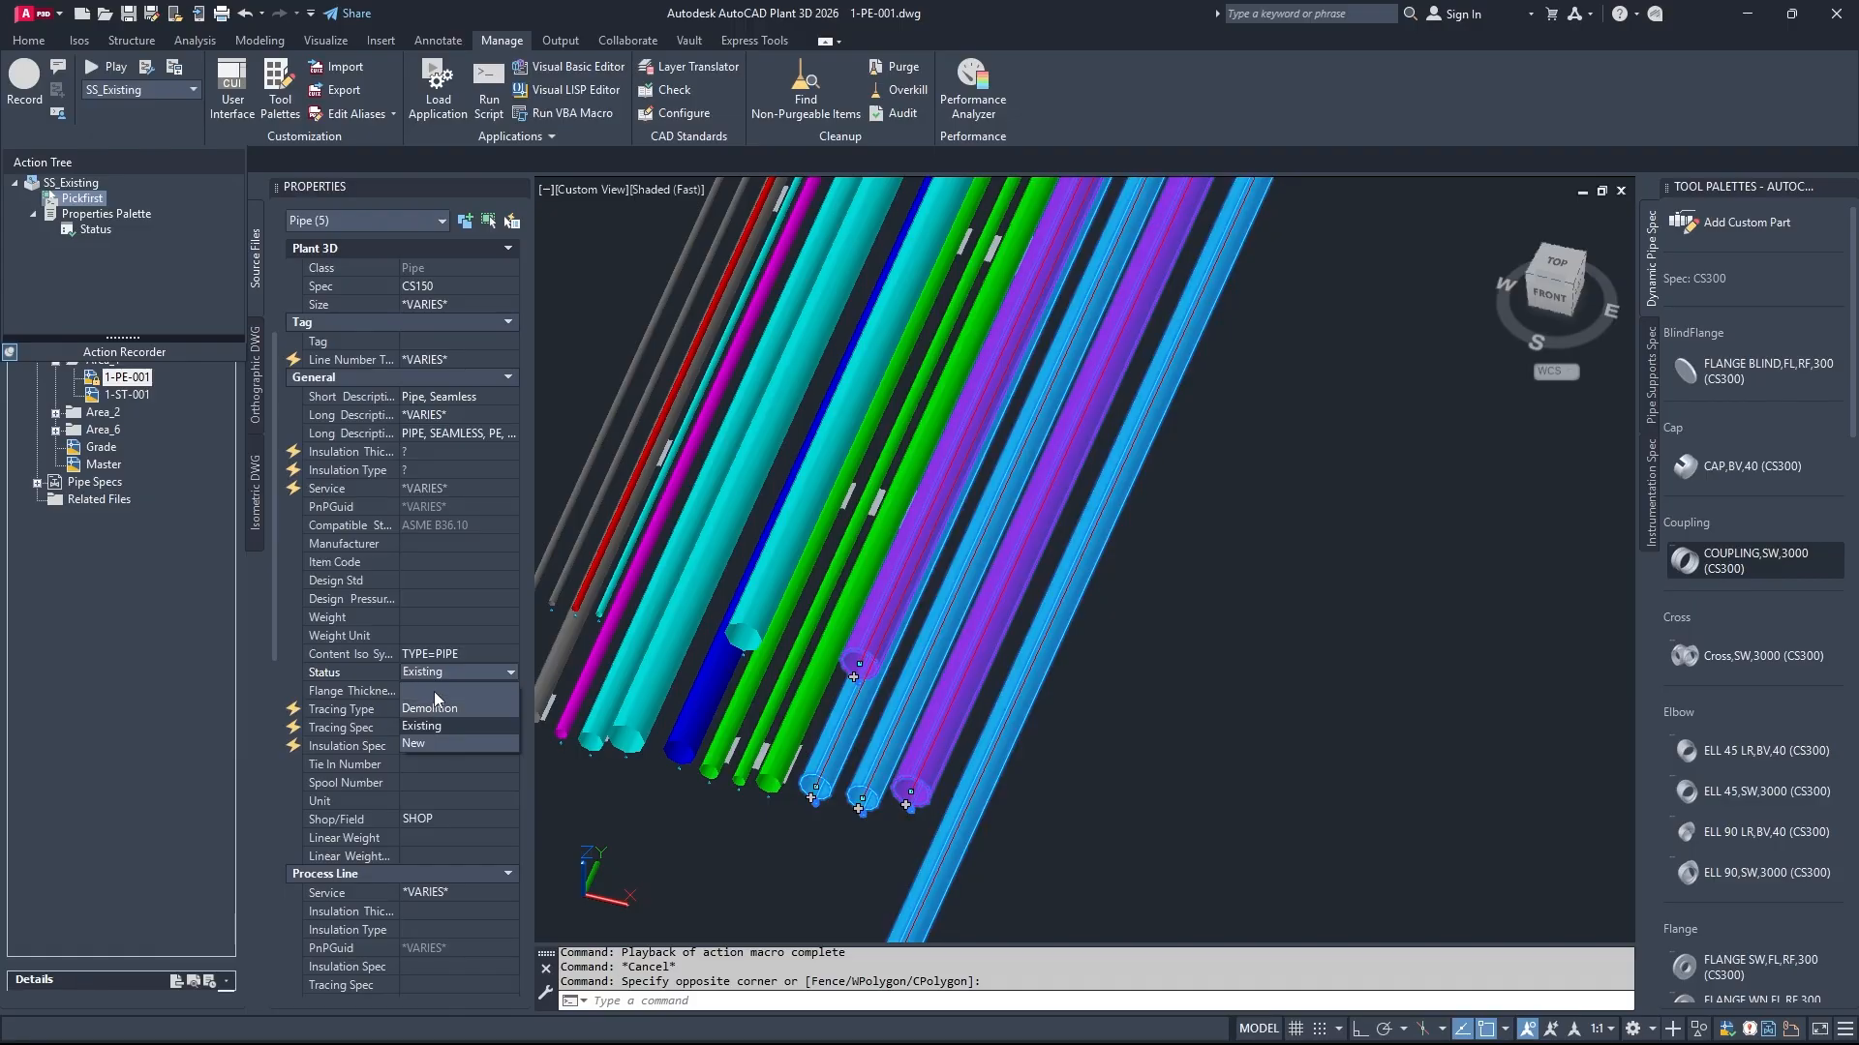
pyautogui.click(440, 618)
pyautogui.click(435, 619)
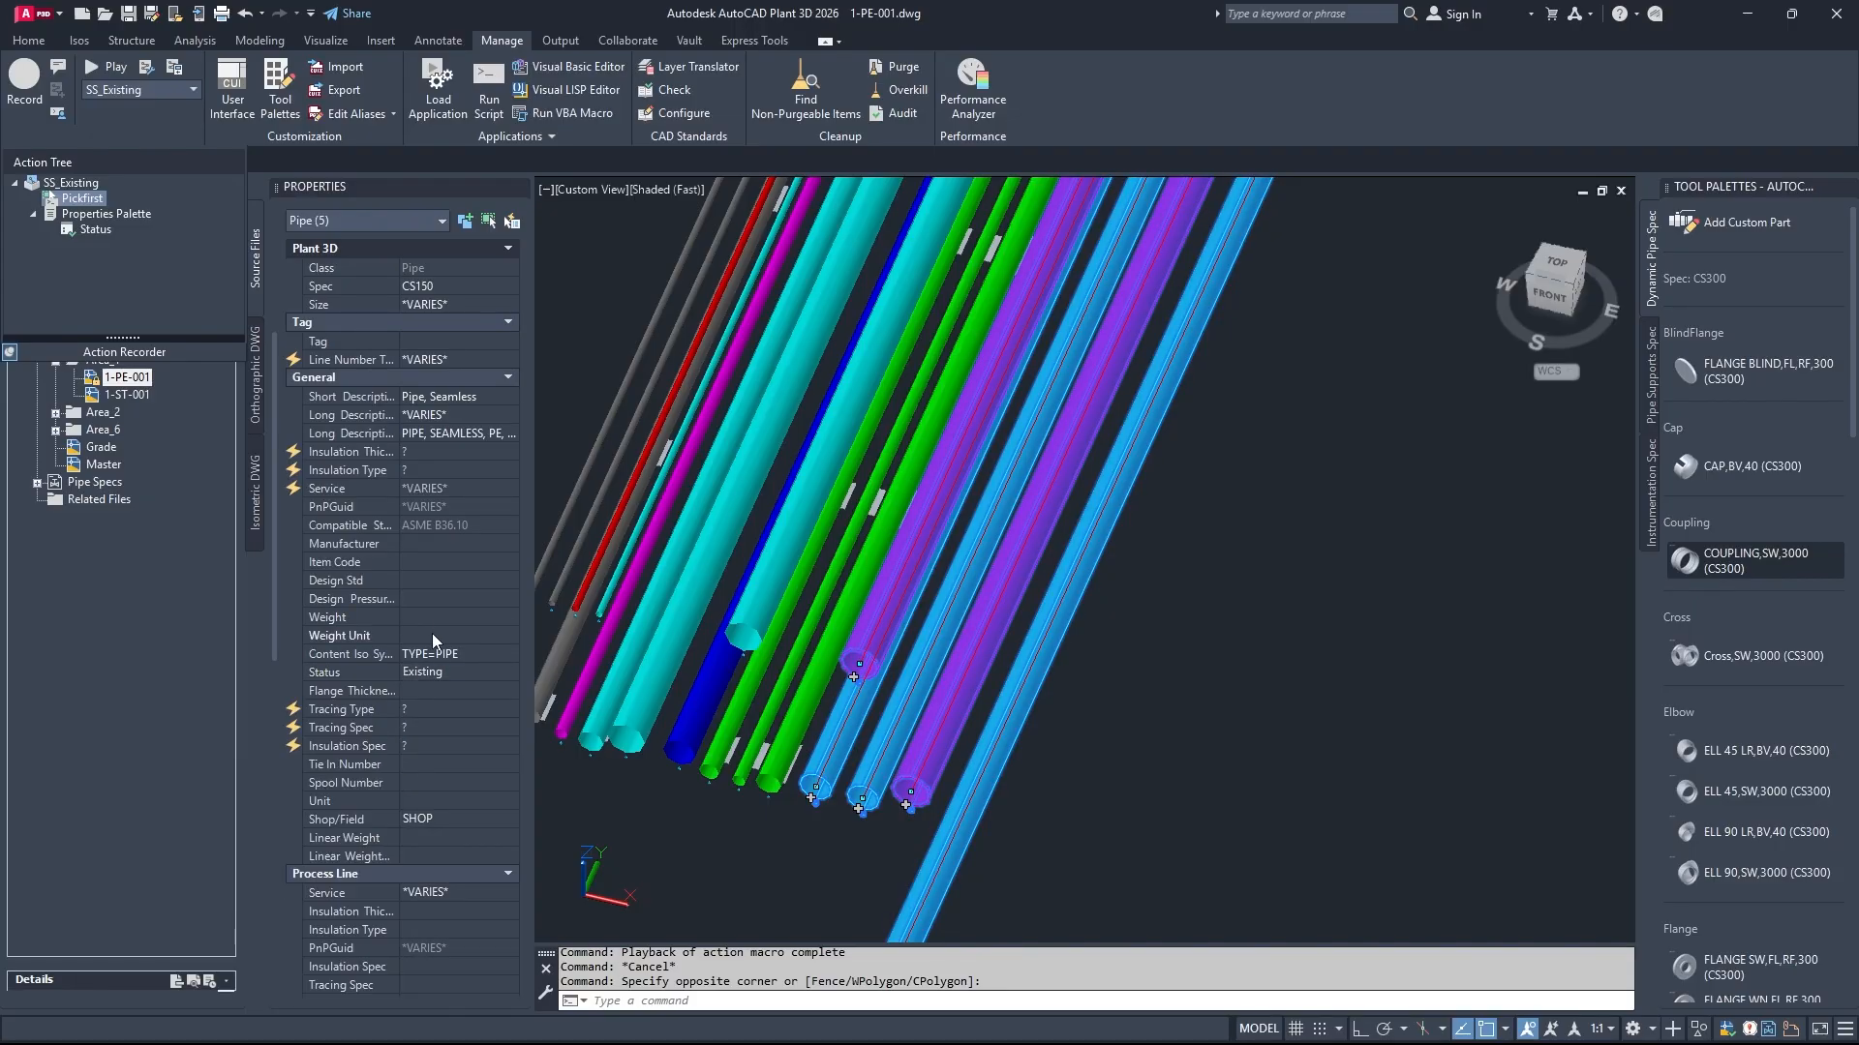
pyautogui.click(441, 765)
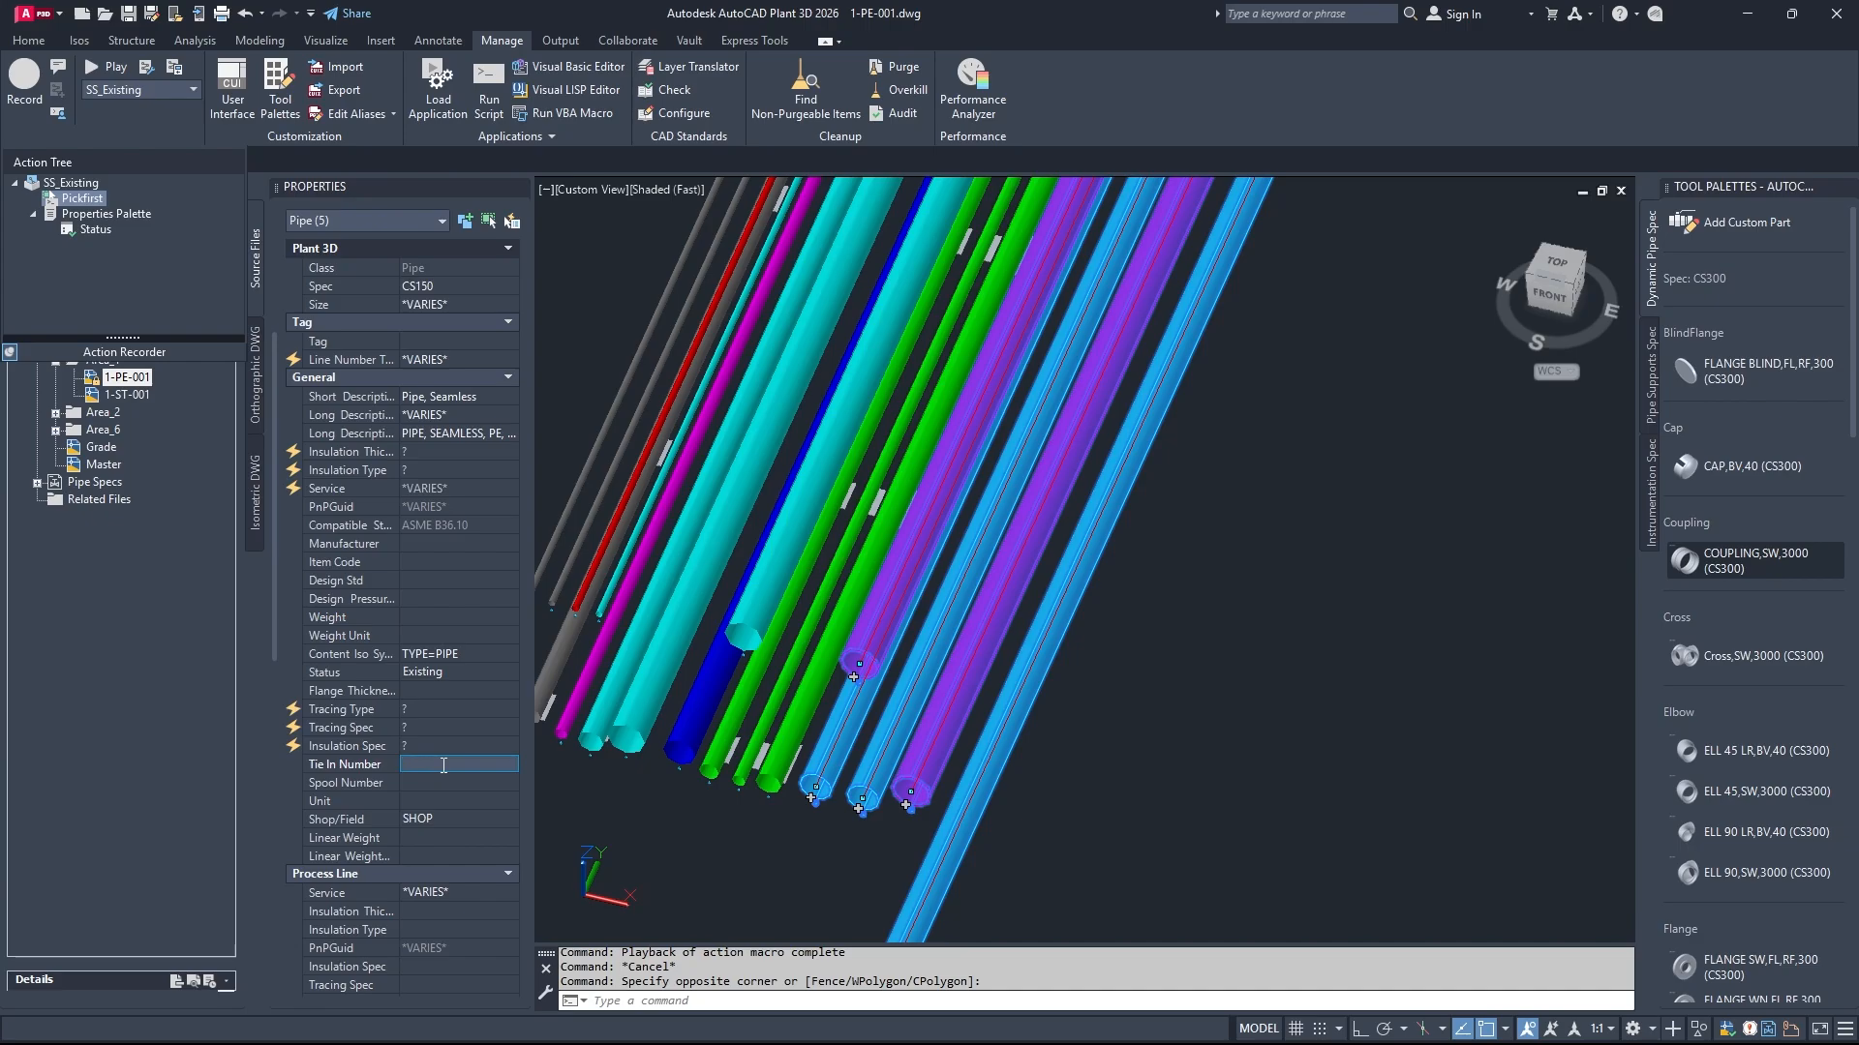